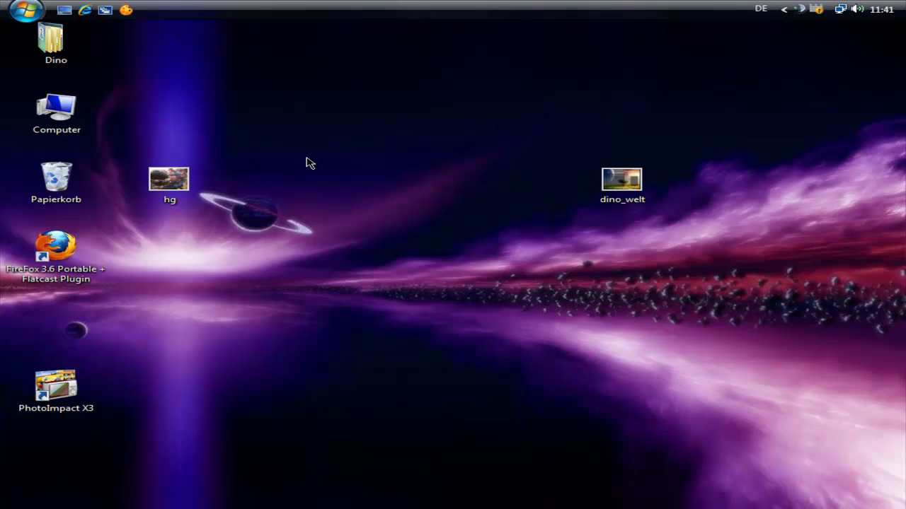
Select the PhotoImpact X3 shortcut, then bring up the context menu of the desktop hg image.
{"action": "left_click_drag", "start_coordinate": [172, 340], "coordinate": [45, 453]}
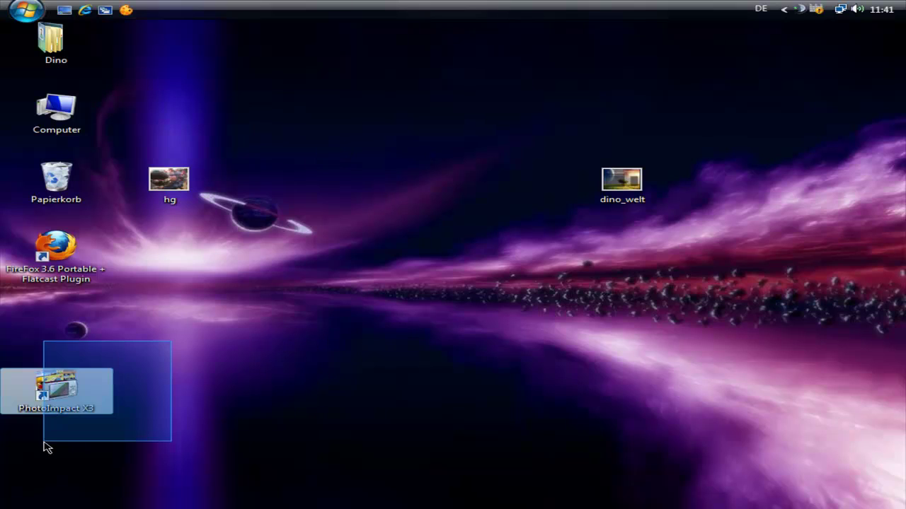
{"action": "right_click", "coordinate": [59, 391]}
{"action": "left_click", "coordinate": [173, 251]}
{"action": "right_click", "coordinate": [152, 184]}
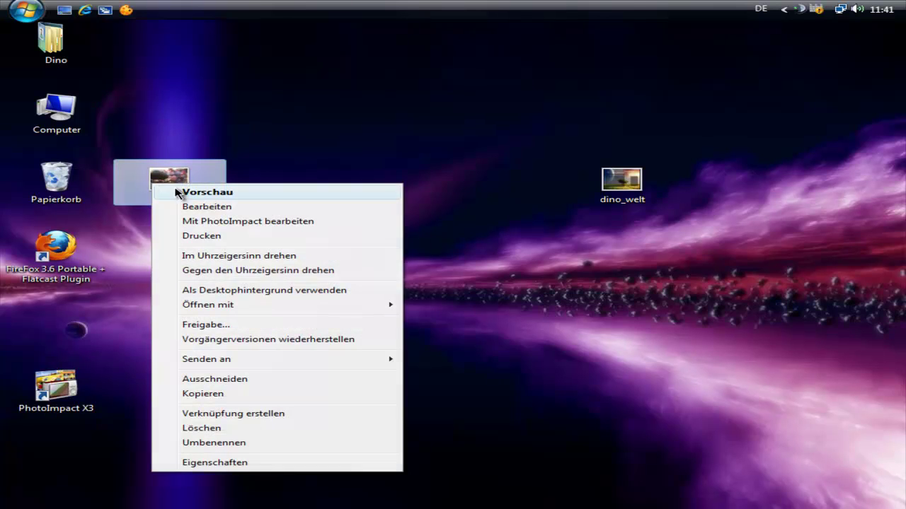
Preview the hg image in Photo Gallery, close it, and launch PhotoImpact X3.
{"action": "left_click", "coordinate": [229, 195]}
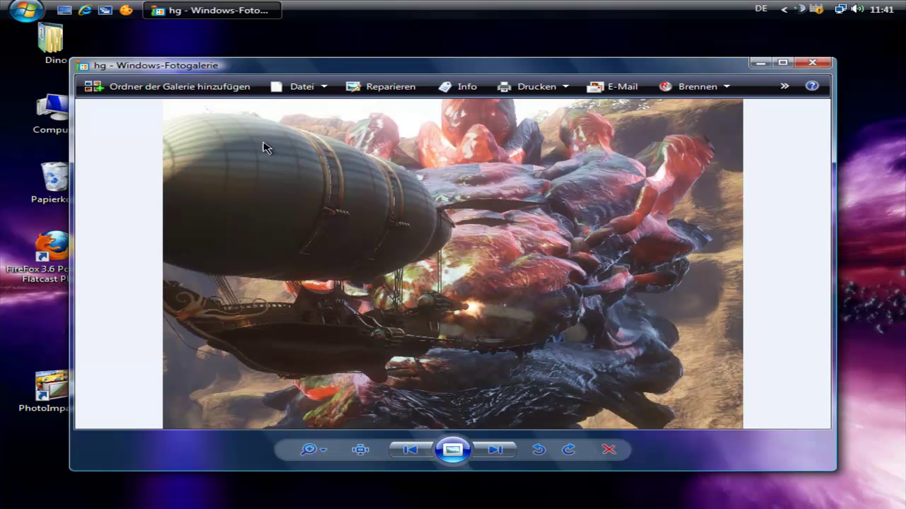
{"action": "left_click", "coordinate": [813, 62]}
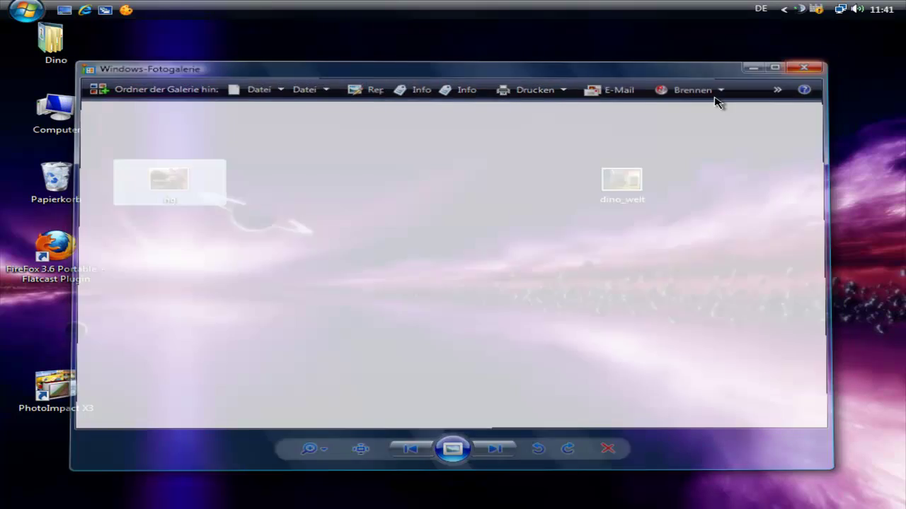
{"action": "right_click", "coordinate": [71, 391]}
{"action": "left_click", "coordinate": [137, 183]}
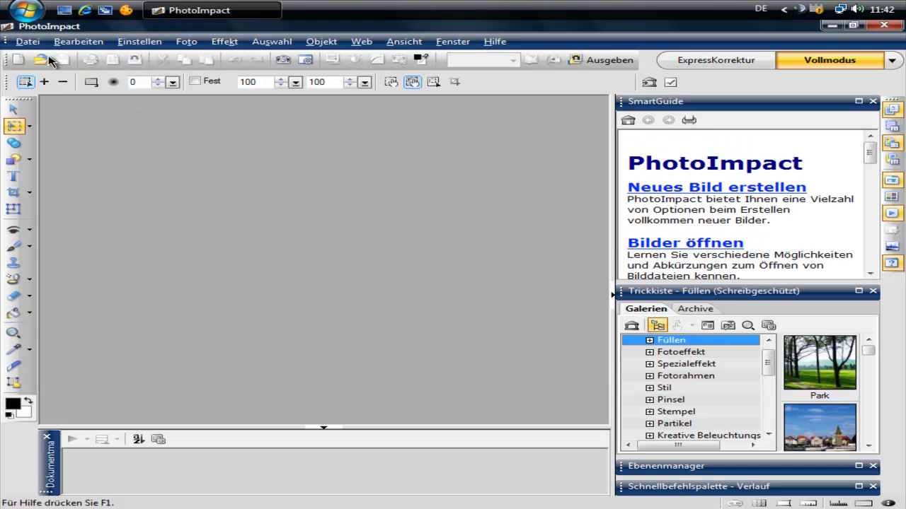
Open the hg image from the desktop and select the entire image.
{"action": "left_click", "coordinate": [48, 58]}
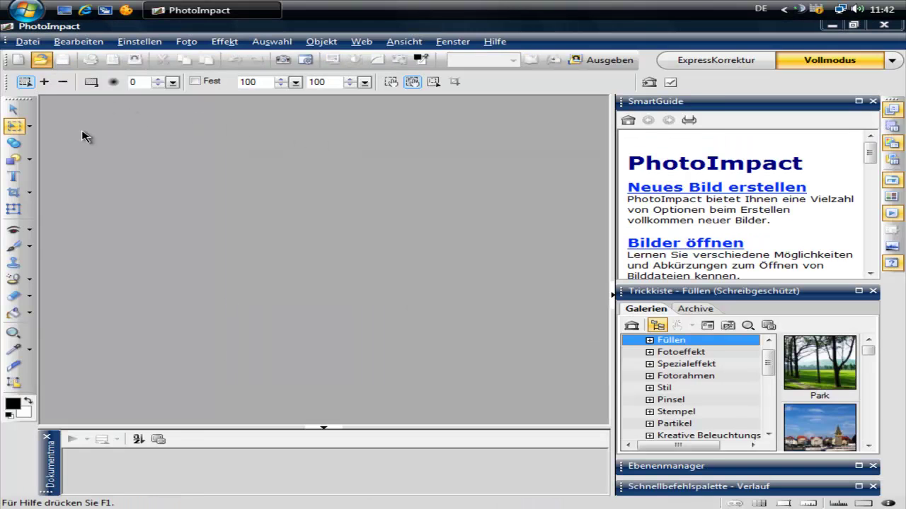
{"action": "double_click", "coordinate": [356, 257]}
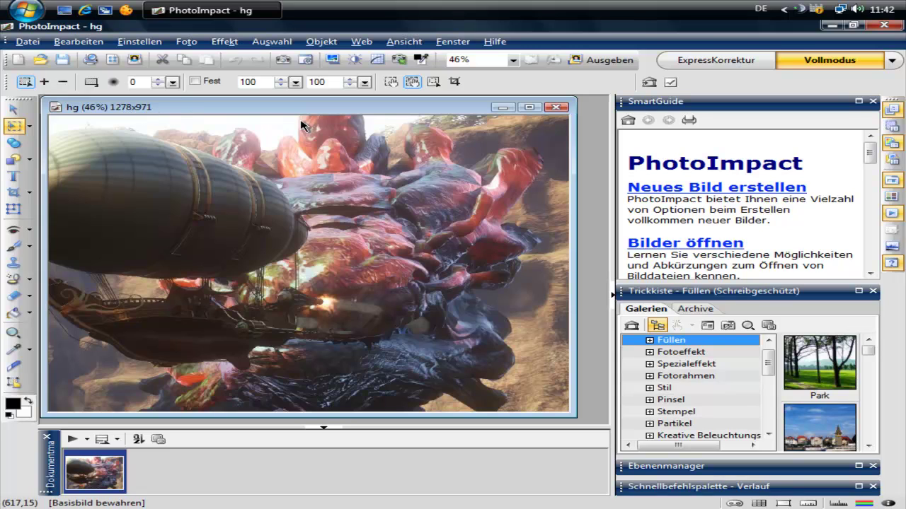
{"action": "key", "text": "ctrl+a"}
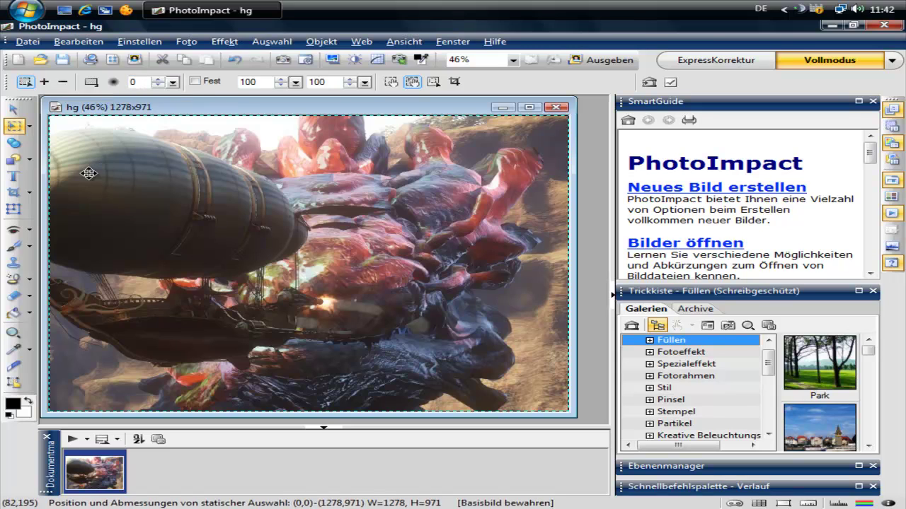
Resize the hg image to 800x600 pixels with proportions unlinked.
{"action": "left_click", "coordinate": [13, 211]}
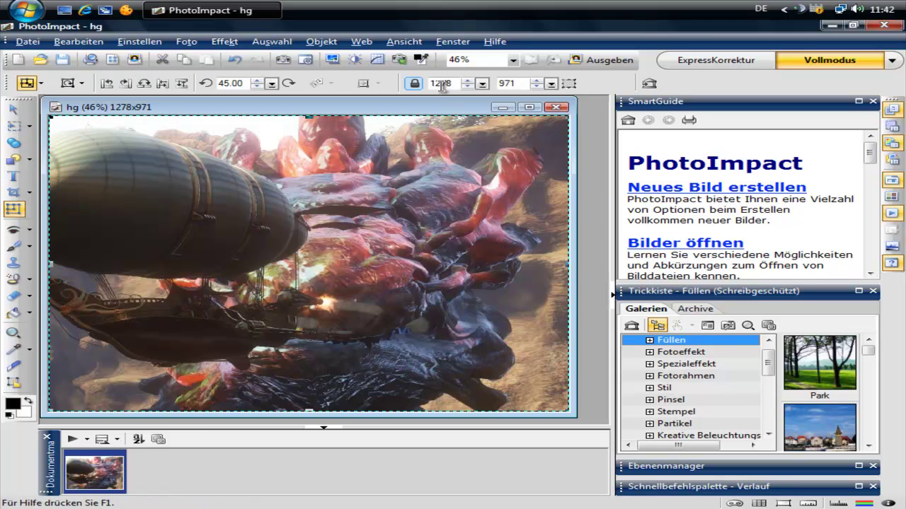
{"action": "left_click", "coordinate": [413, 84]}
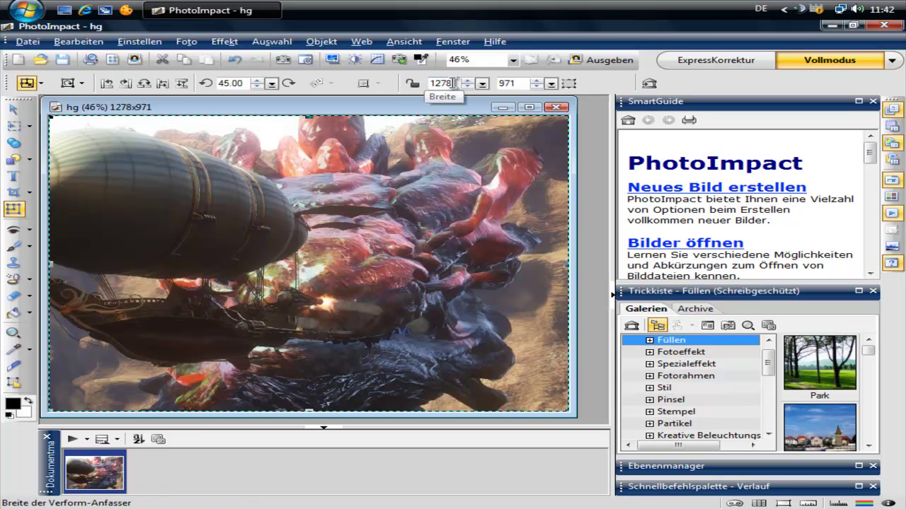
{"action": "double_click", "coordinate": [445, 84]}
{"action": "type", "text": "800"}
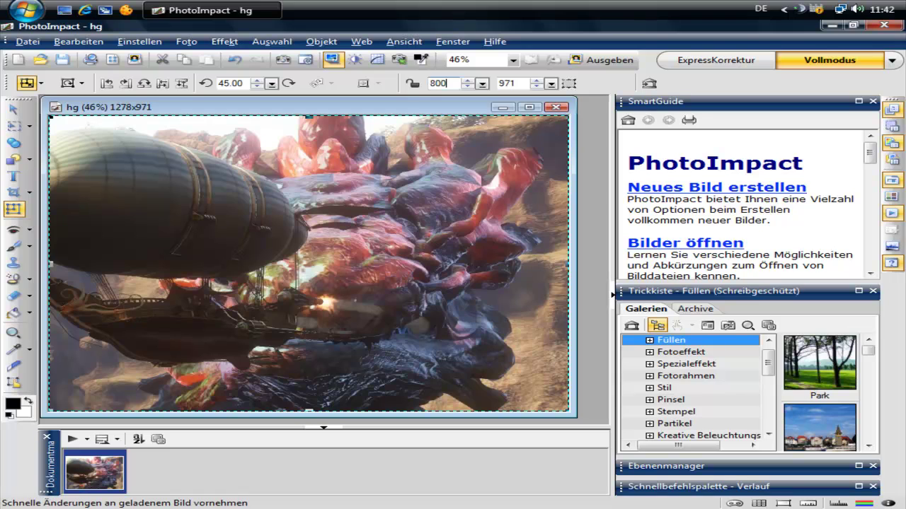
{"action": "key", "text": "Return"}
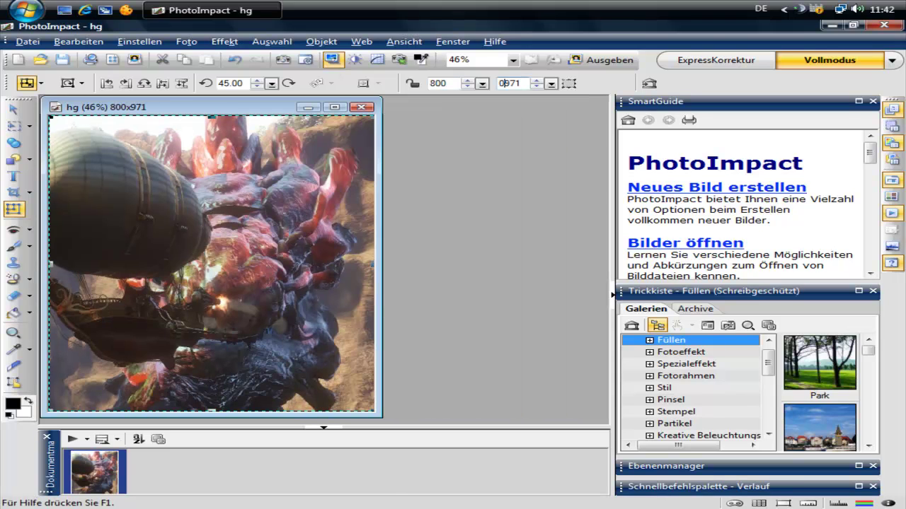
{"action": "key", "text": "Return"}
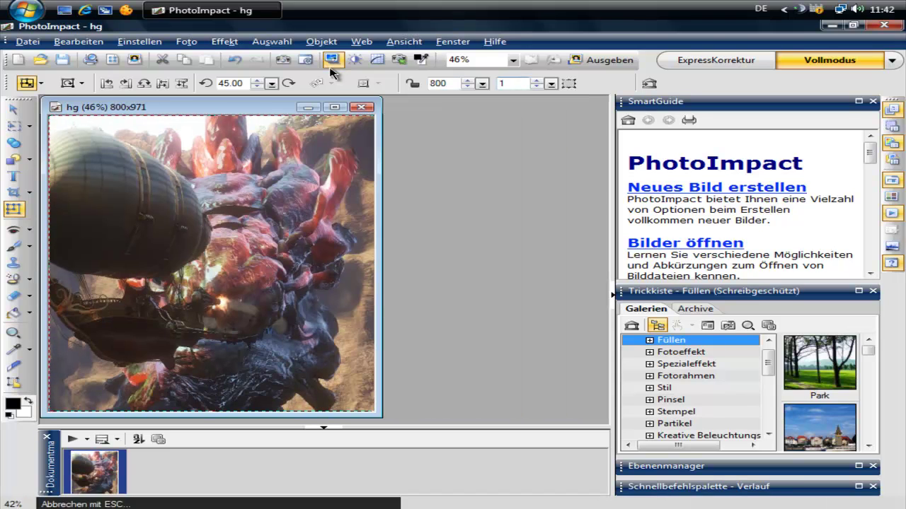
{"action": "key", "text": "Return"}
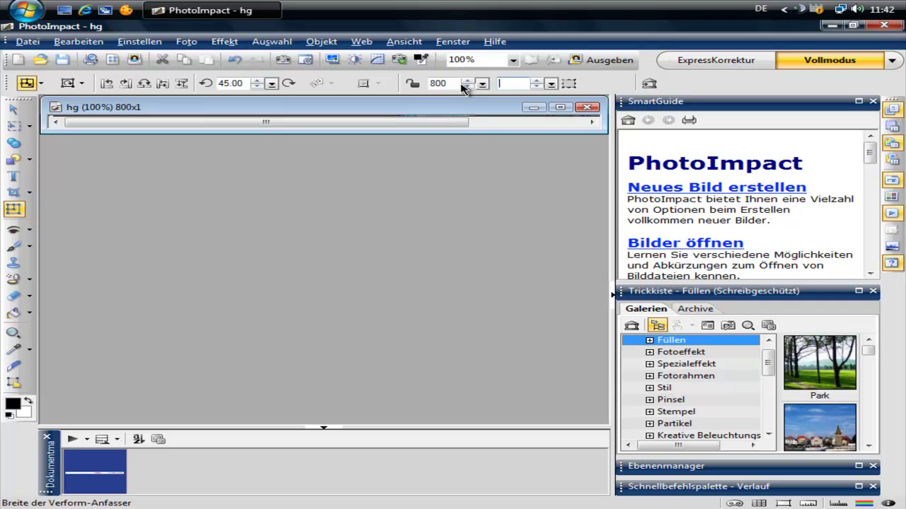
{"action": "key", "text": "Return"}
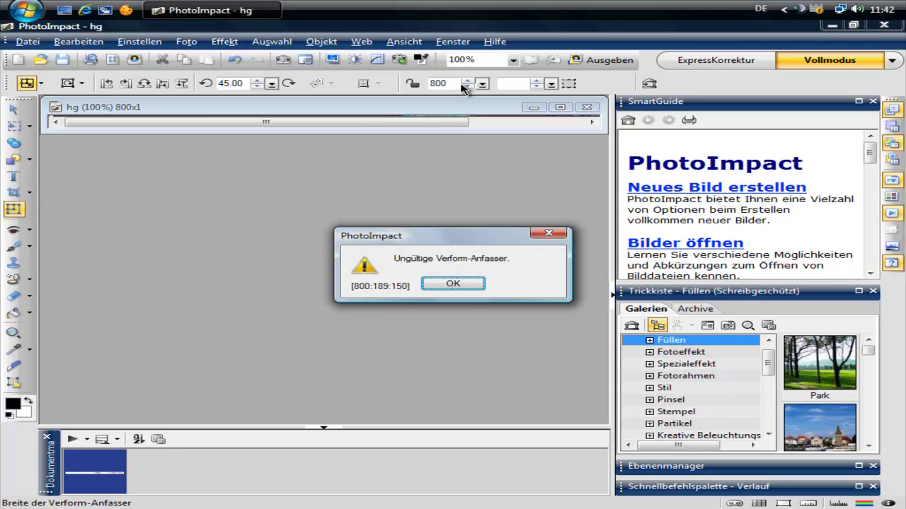
{"action": "left_click", "coordinate": [462, 284]}
{"action": "type", "text": "600"}
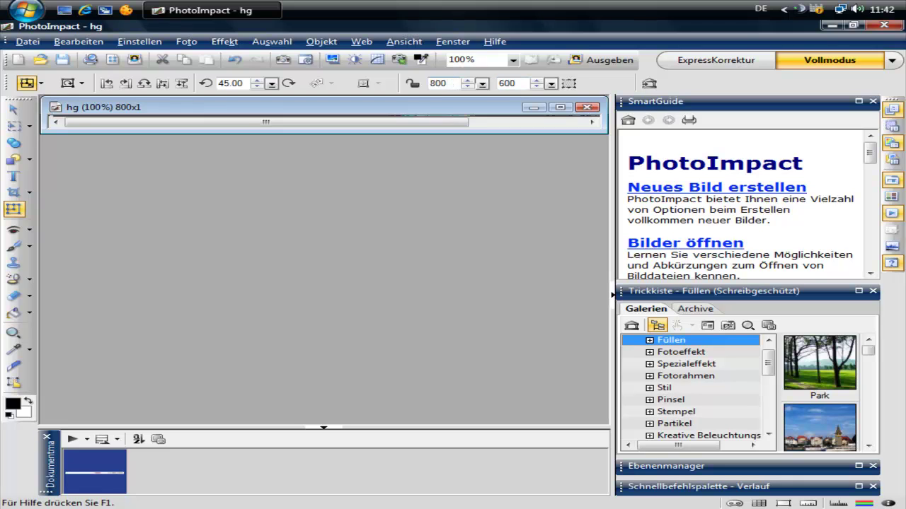
{"action": "key", "text": "Return"}
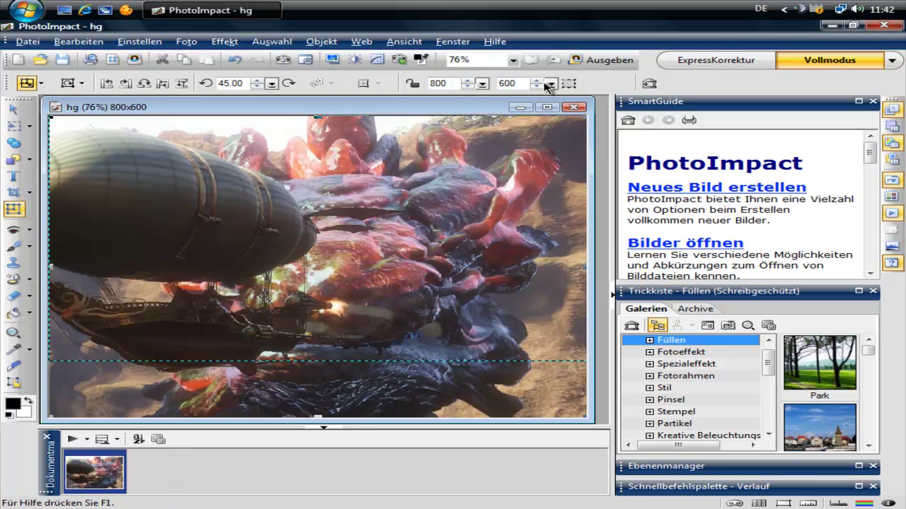
Maximize the image window and clear the selection with Auswahl > Keine.
{"action": "left_click", "coordinate": [547, 108]}
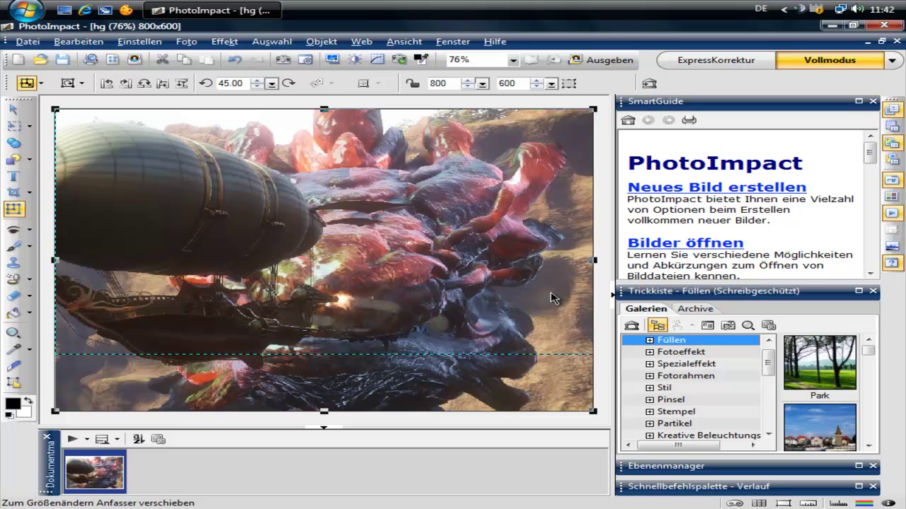
{"action": "left_click", "coordinate": [13, 108]}
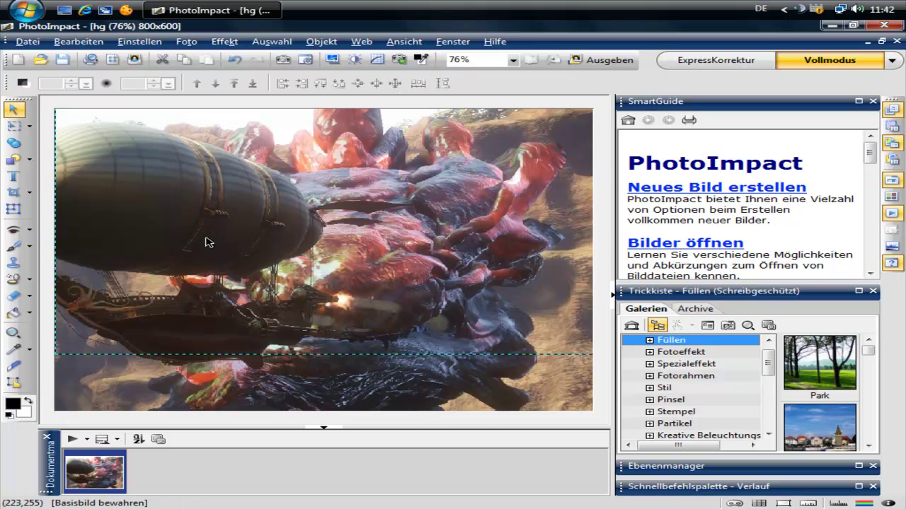
{"action": "left_click", "coordinate": [272, 41]}
{"action": "left_click", "coordinate": [312, 74]}
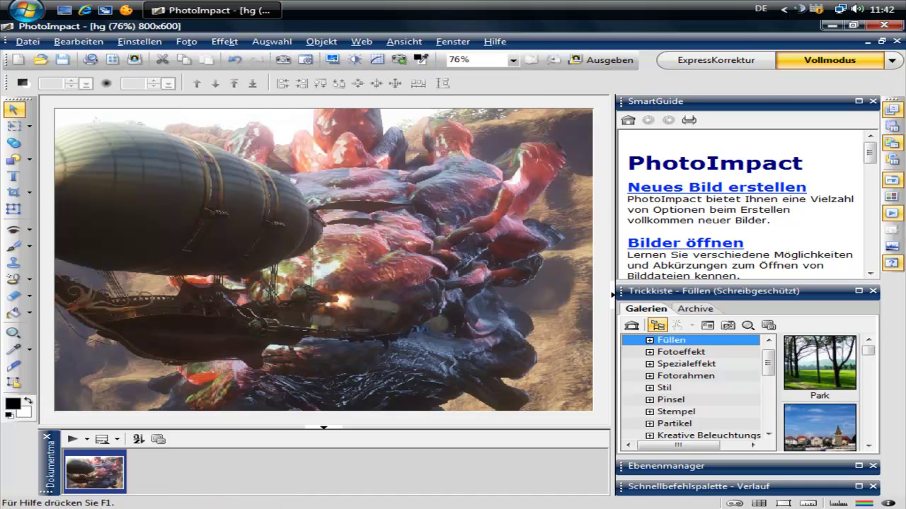
Minimize PhotoImpact, then preview and close the hg image in Photo Gallery.
{"action": "left_click", "coordinate": [825, 26]}
{"action": "right_click", "coordinate": [162, 192]}
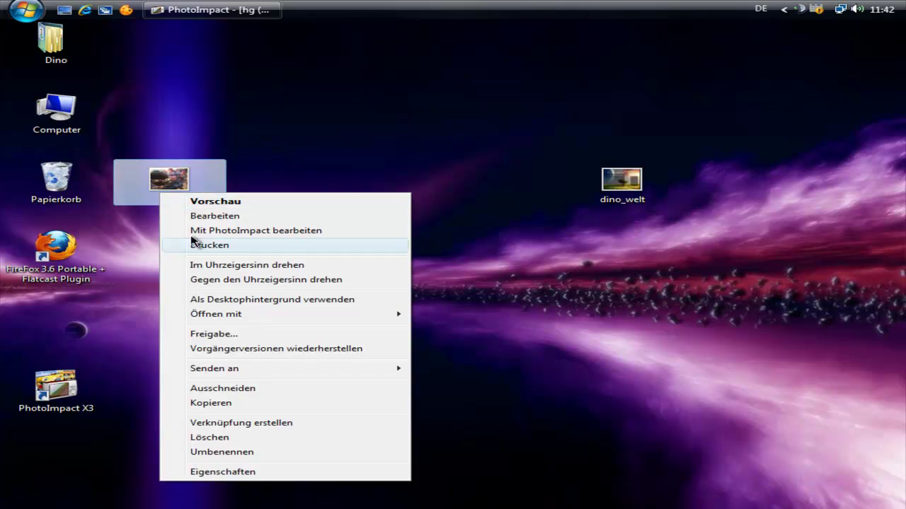
{"action": "left_click", "coordinate": [223, 216]}
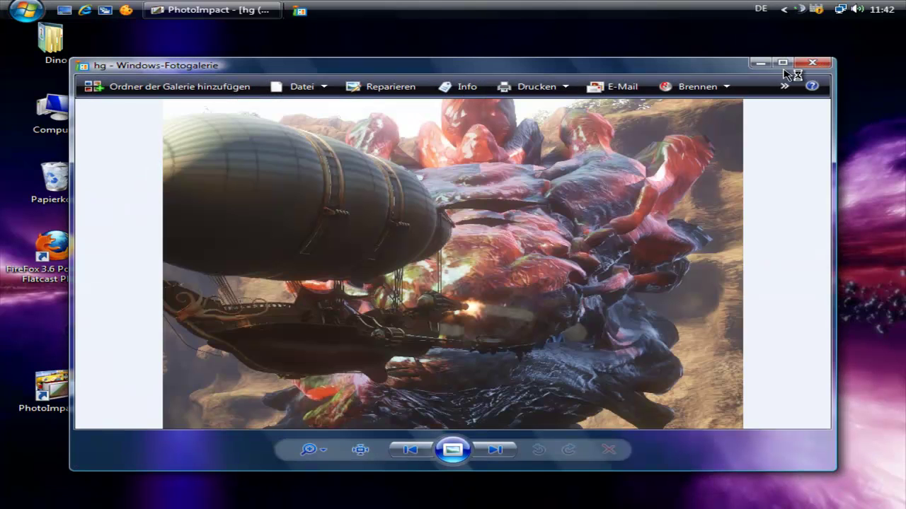
{"action": "left_click", "coordinate": [813, 62]}
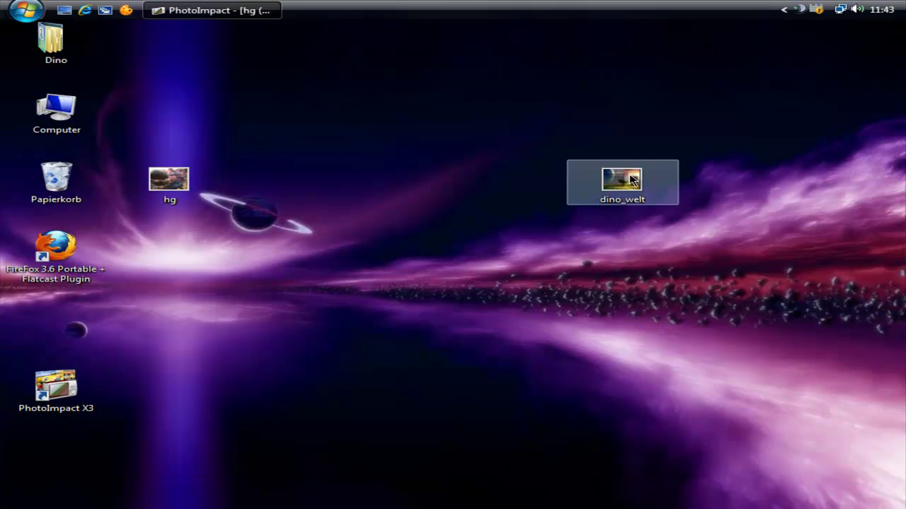
Open the dino_welt reference design in Photo Gallery and return to PhotoImpact.
{"action": "right_click", "coordinate": [640, 175]}
{"action": "left_click", "coordinate": [683, 242]}
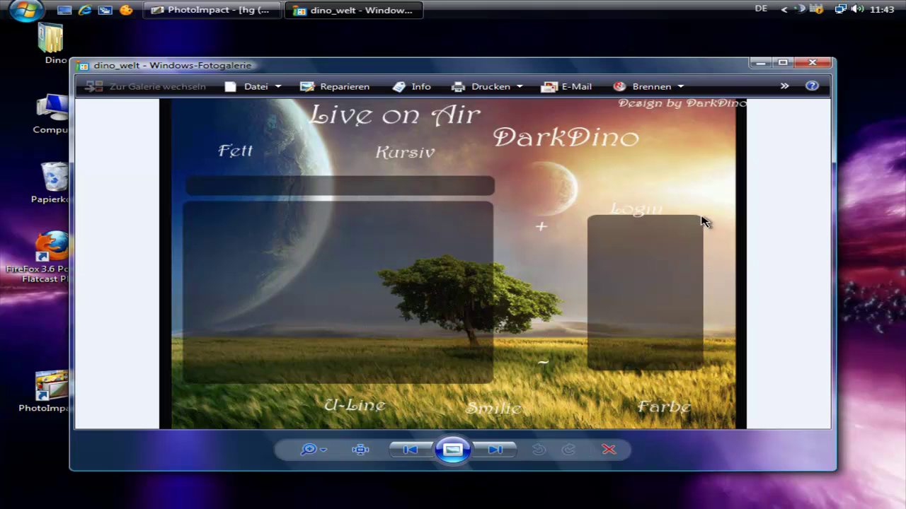
{"action": "left_click", "coordinate": [216, 11]}
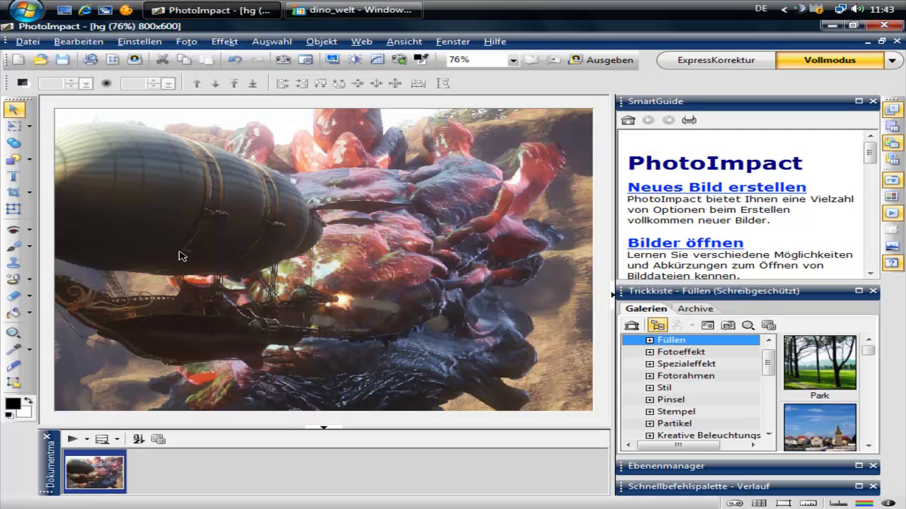
Set the Text tool font to Comic Sans MS.
{"action": "left_click", "coordinate": [13, 175]}
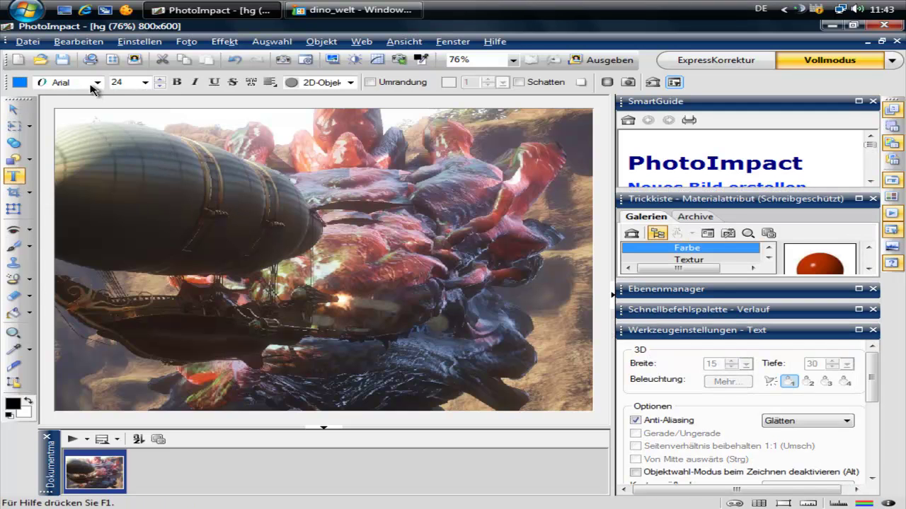
{"action": "left_click", "coordinate": [97, 82]}
{"action": "scroll", "coordinate": [111, 205], "scroll_direction": "up", "scroll_amount": 1}
{"action": "scroll", "coordinate": [112, 212], "scroll_direction": "down", "scroll_amount": 3}
{"action": "mouse_move", "coordinate": [201, 142]}
{"action": "left_mouse_down"}
{"action": "mouse_move", "coordinate": [202, 232]}
{"action": "mouse_move", "coordinate": [200, 212]}
{"action": "left_mouse_up"}
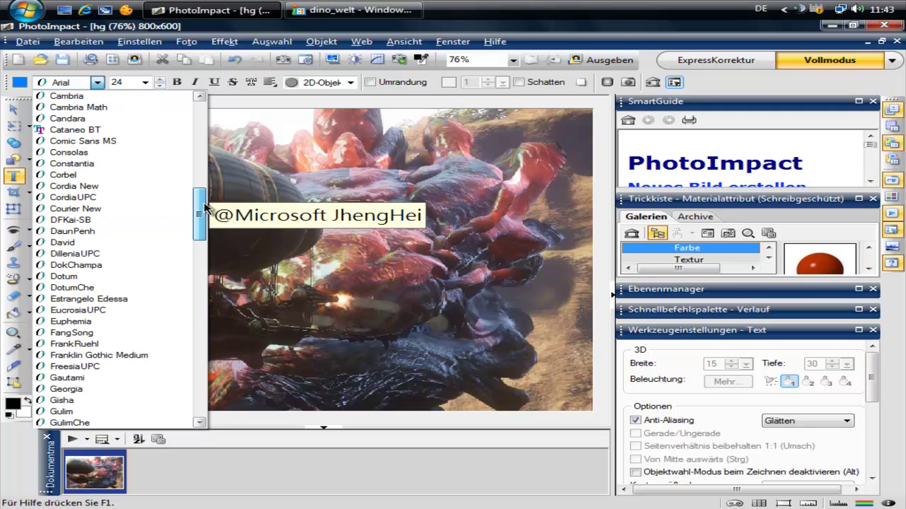
{"action": "left_click", "coordinate": [134, 143]}
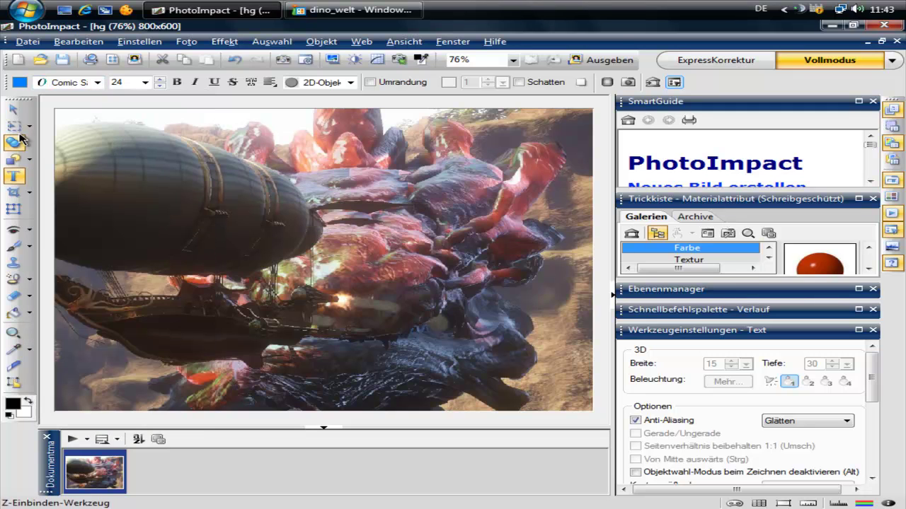
Set the text colour to dark grey #2C2E30 in the Corel colour picker.
{"action": "left_click", "coordinate": [20, 82]}
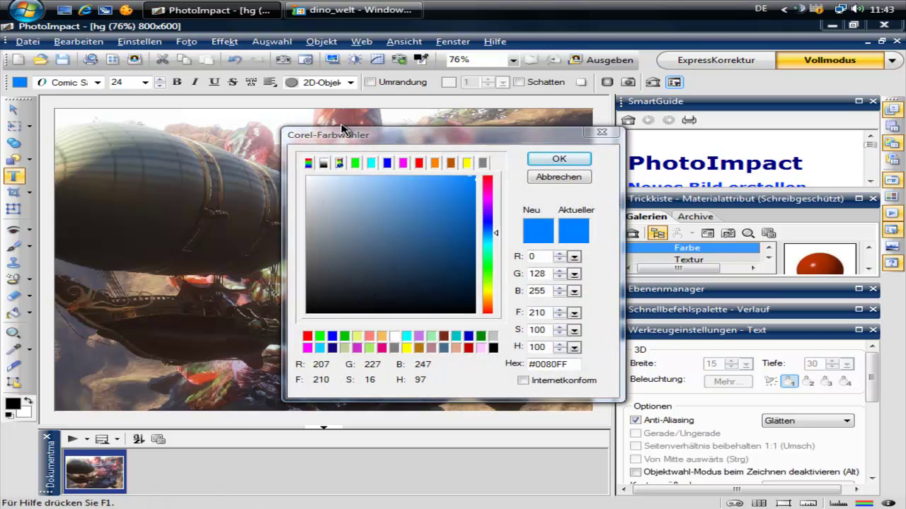
{"action": "mouse_move", "coordinate": [335, 136]}
{"action": "left_mouse_down"}
{"action": "mouse_move", "coordinate": [619, 101]}
{"action": "mouse_move", "coordinate": [452, 110]}
{"action": "left_mouse_up"}
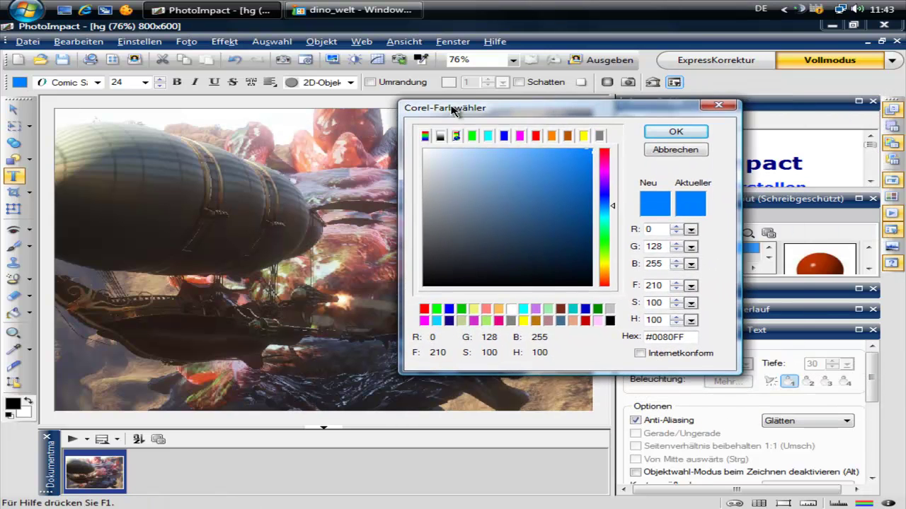
{"action": "mouse_move", "coordinate": [425, 259]}
{"action": "left_mouse_down"}
{"action": "mouse_move", "coordinate": [435, 274]}
{"action": "mouse_move", "coordinate": [474, 240]}
{"action": "left_mouse_up"}
{"action": "left_click", "coordinate": [682, 135]}
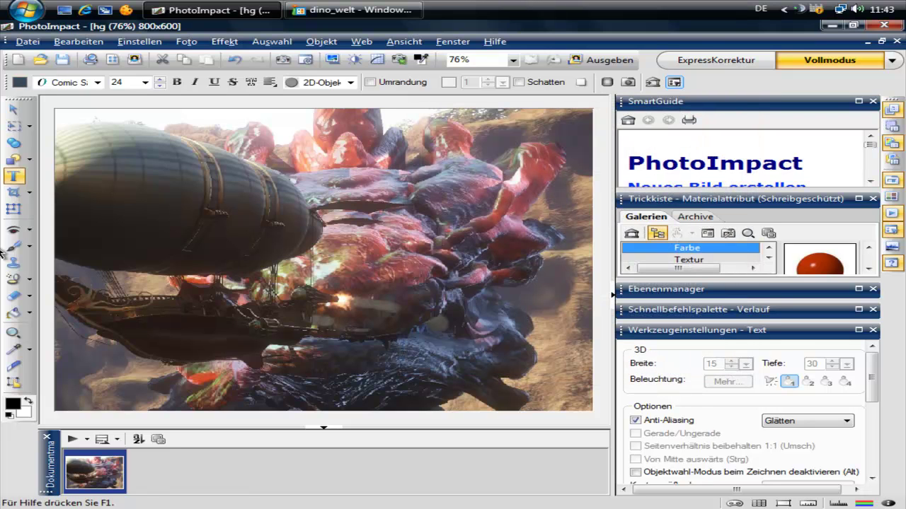
Add the Fett text label and colour it light blue.
{"action": "left_click", "coordinate": [107, 172]}
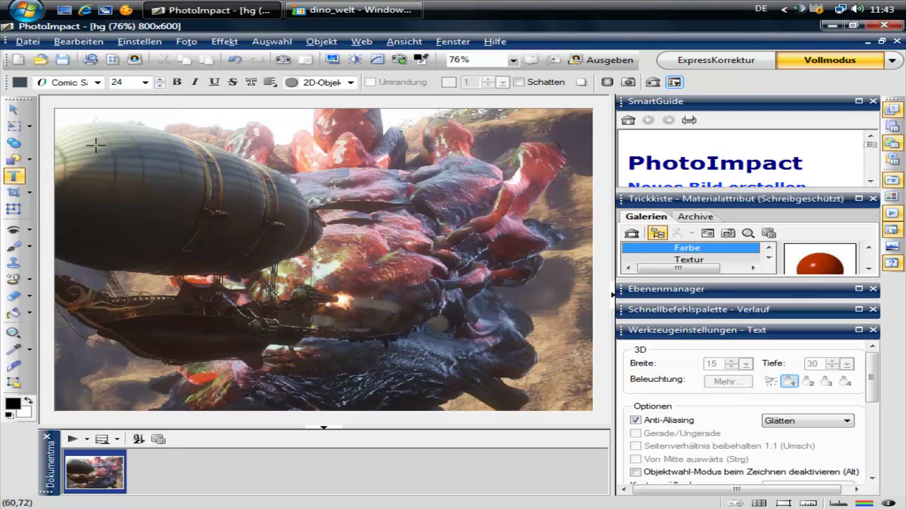
{"action": "key", "text": "ctrl+a"}
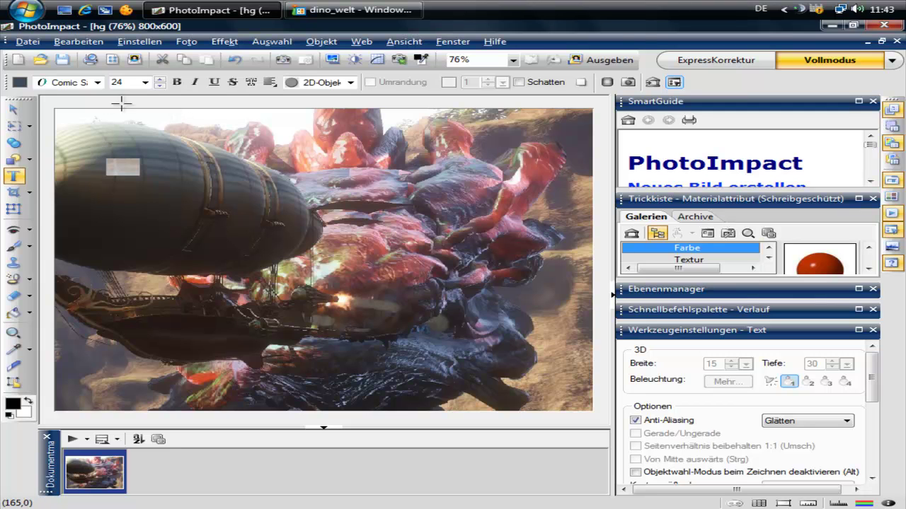
{"action": "left_click", "coordinate": [20, 82]}
{"action": "left_click", "coordinate": [401, 183]}
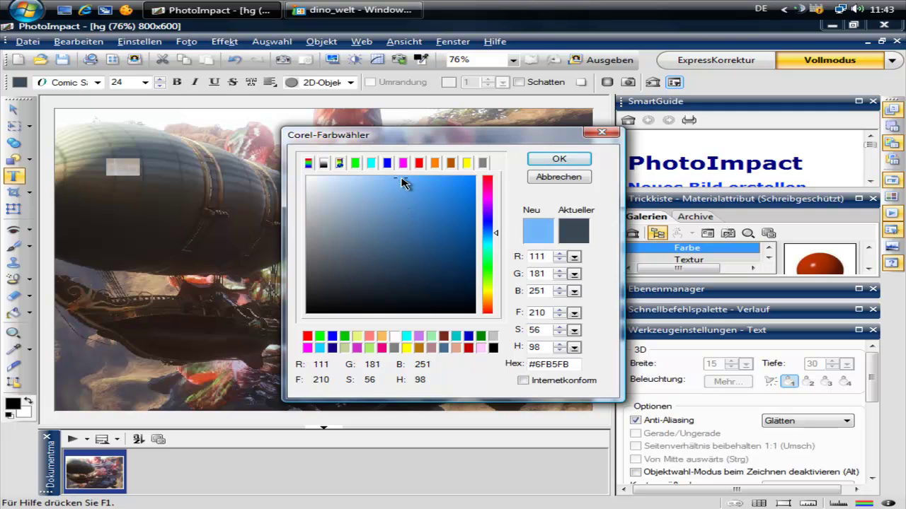
{"action": "left_click", "coordinate": [559, 159]}
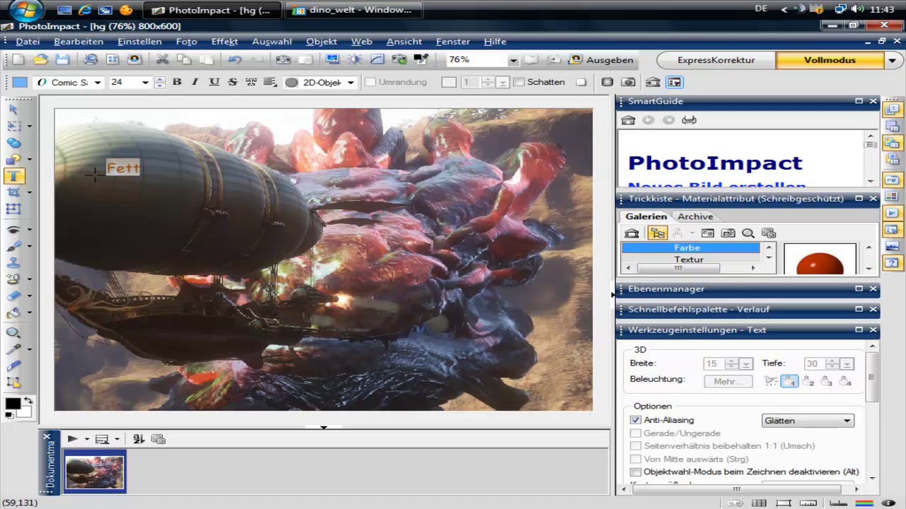
{"action": "left_click", "coordinate": [16, 111]}
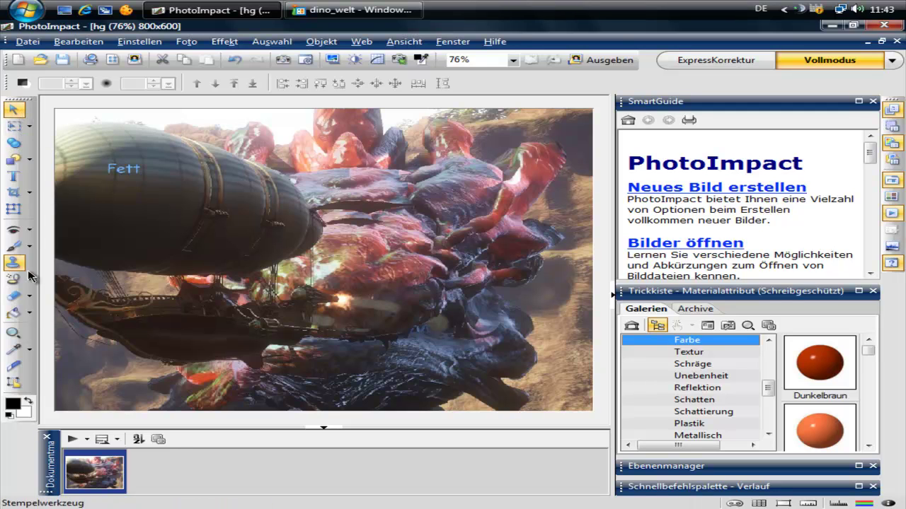
Enlarge Fett to size 40 and move it to the lower right.
{"action": "left_click", "coordinate": [13, 176]}
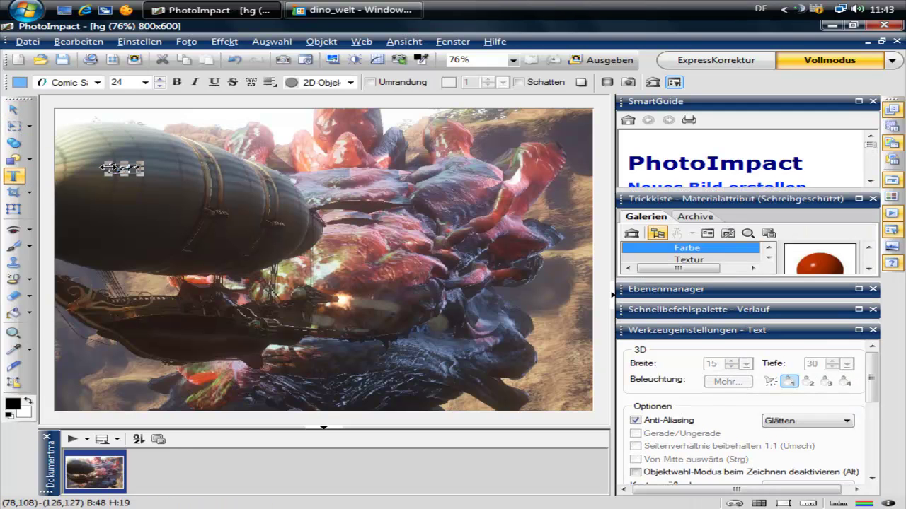
{"action": "left_click_drag", "start_coordinate": [108, 168], "coordinate": [303, 198]}
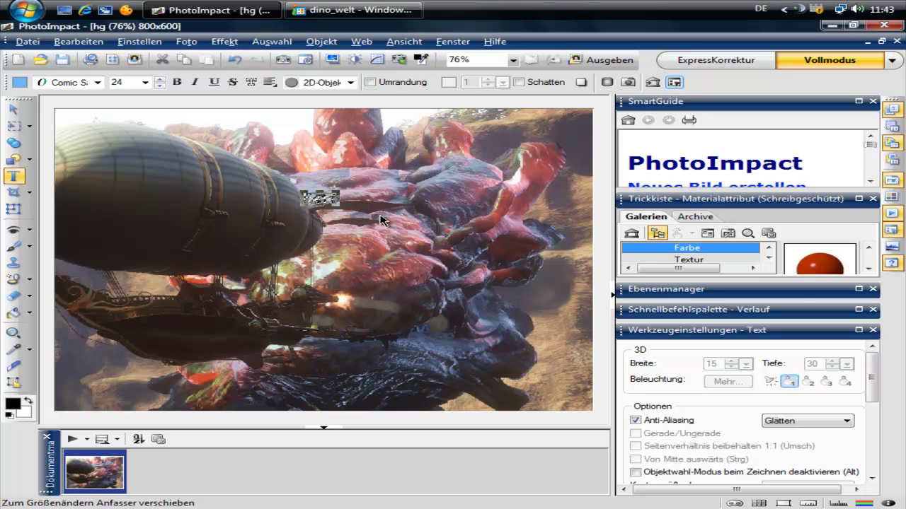
{"action": "left_click", "coordinate": [160, 79]}
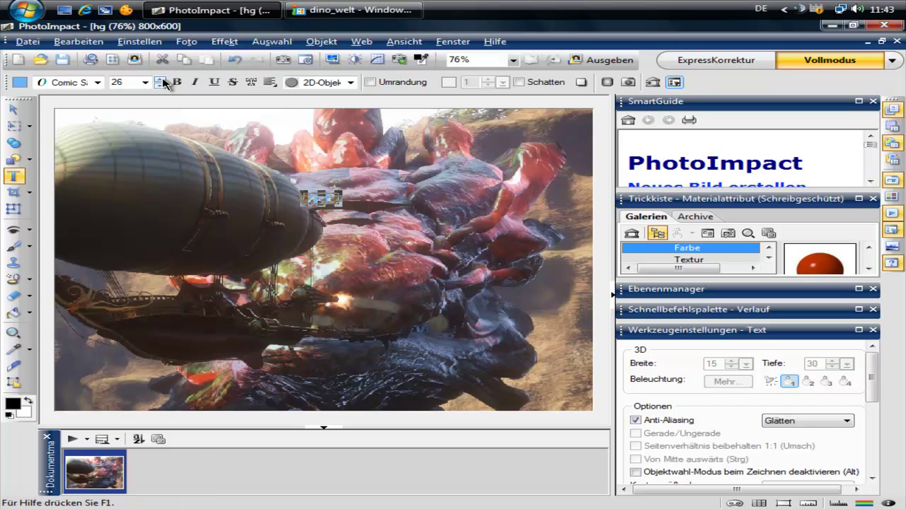
{"action": "key", "text": "p"}
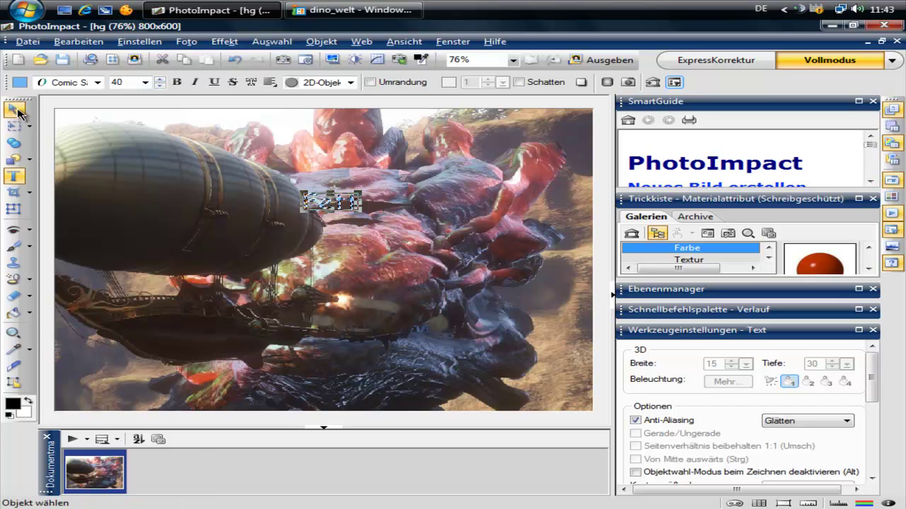
{"action": "left_click_drag", "start_coordinate": [334, 208], "coordinate": [542, 382]}
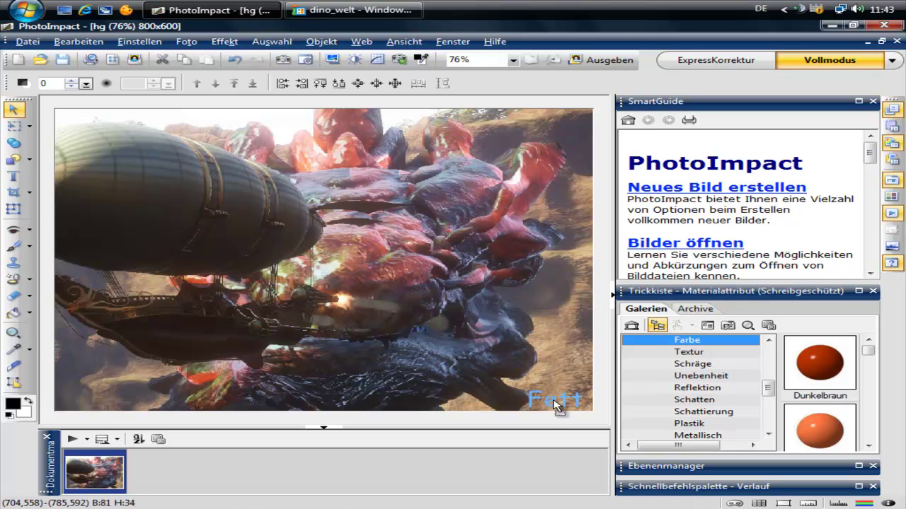
Add the Smilie label and move it to the bottom centre, checking the dino_welt reference.
{"action": "left_click", "coordinate": [12, 176]}
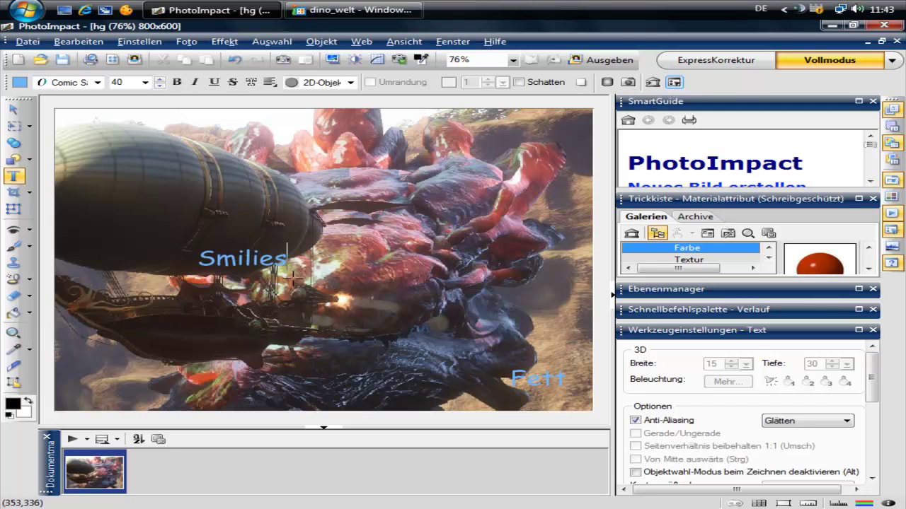
{"action": "left_click", "coordinate": [354, 10]}
{"action": "mouse_move", "coordinate": [211, 9]}
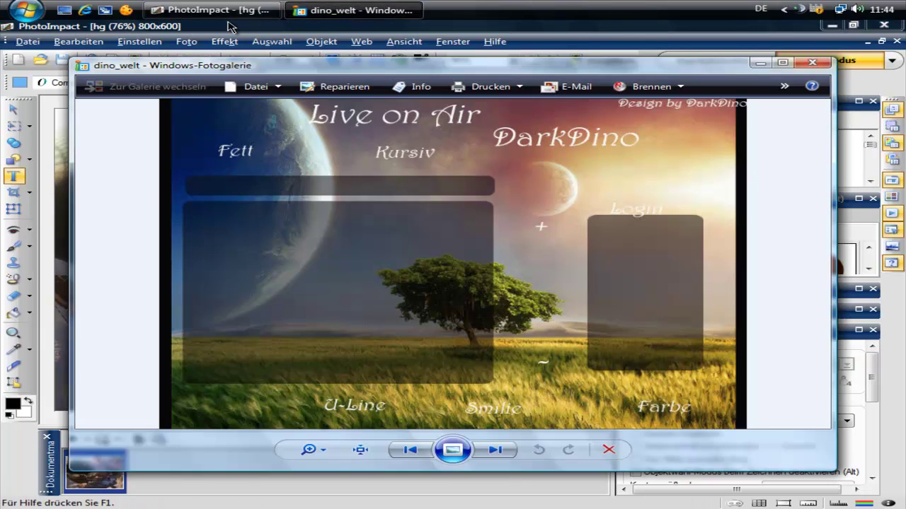
{"action": "left_click", "coordinate": [232, 14]}
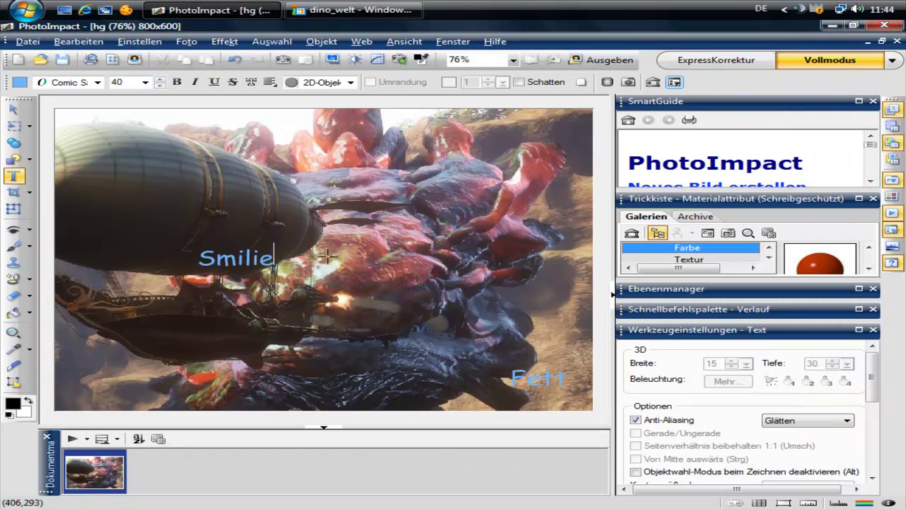
{"action": "left_click", "coordinate": [10, 114]}
{"action": "left_click_drag", "start_coordinate": [235, 265], "coordinate": [383, 400]}
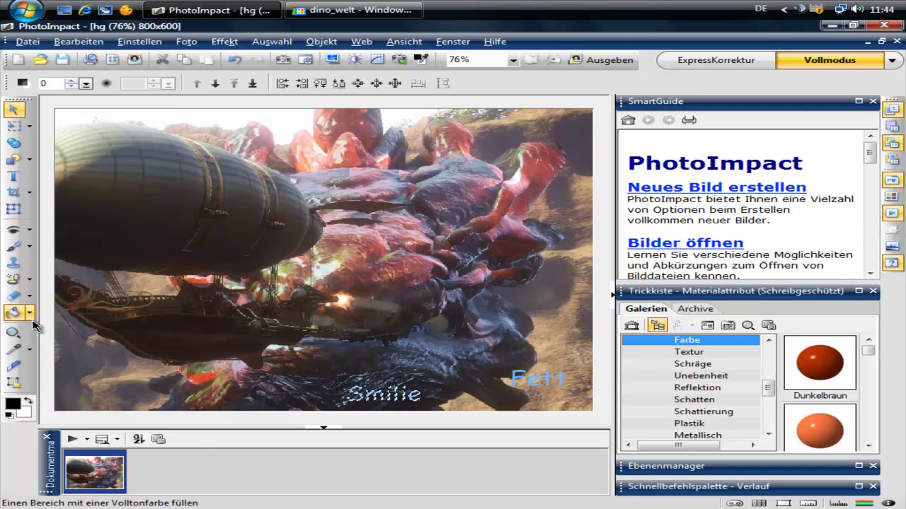
Add the Login label right of centre and start another label on the airship.
{"action": "left_click", "coordinate": [17, 181]}
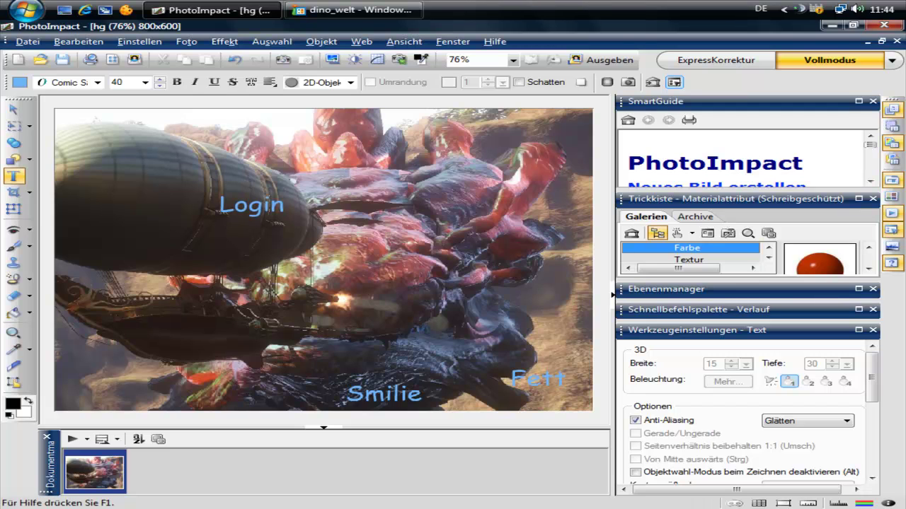
{"action": "left_click", "coordinate": [12, 110]}
{"action": "left_click_drag", "start_coordinate": [286, 214], "coordinate": [533, 227]}
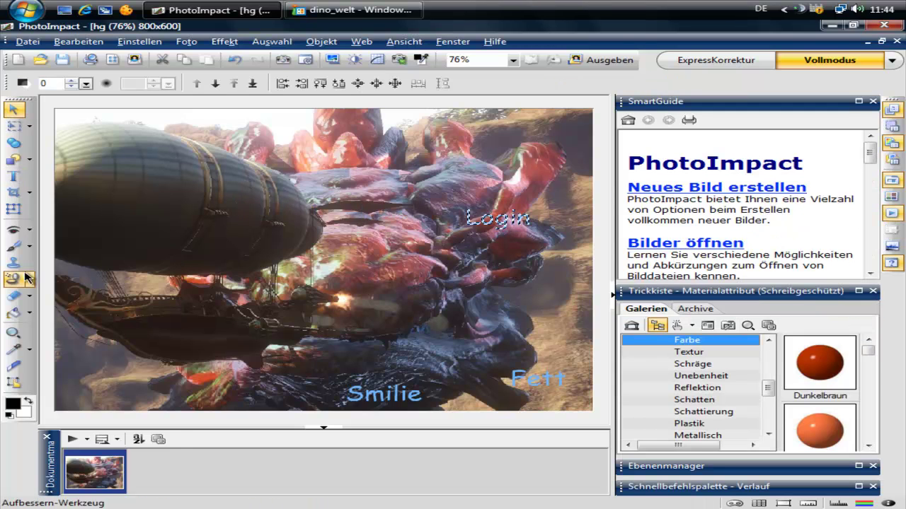
{"action": "left_click", "coordinate": [13, 176]}
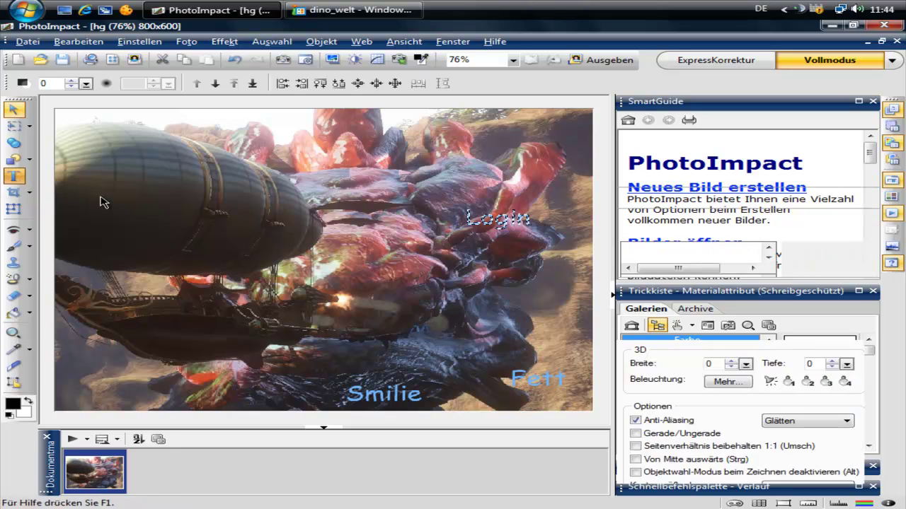
{"action": "left_click", "coordinate": [201, 208]}
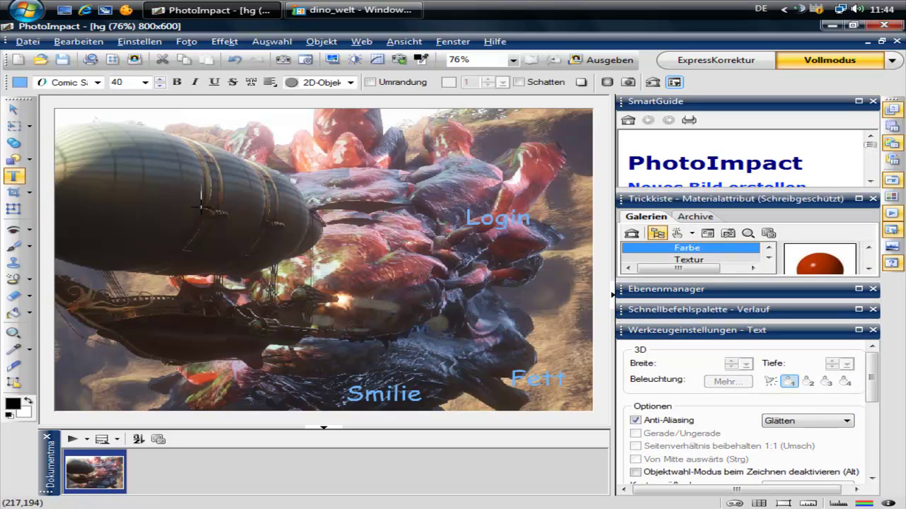
Dismiss the undo-limit warning and raise the undo limit to 200 steps.
{"action": "left_click", "coordinate": [302, 319]}
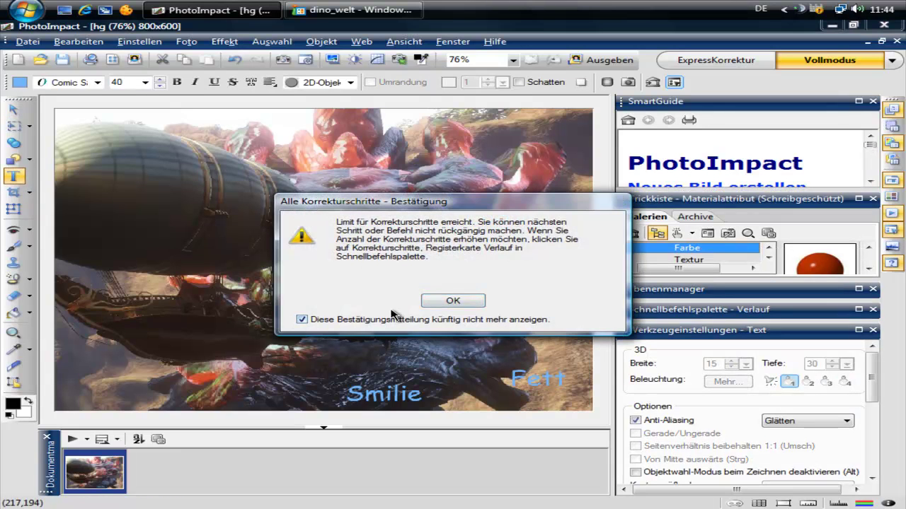
{"action": "left_click", "coordinate": [452, 300]}
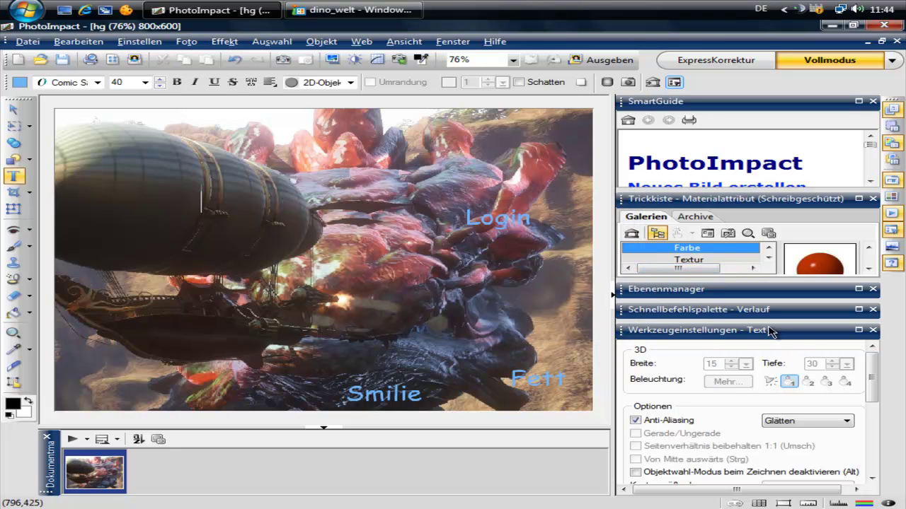
{"action": "left_click", "coordinate": [857, 330]}
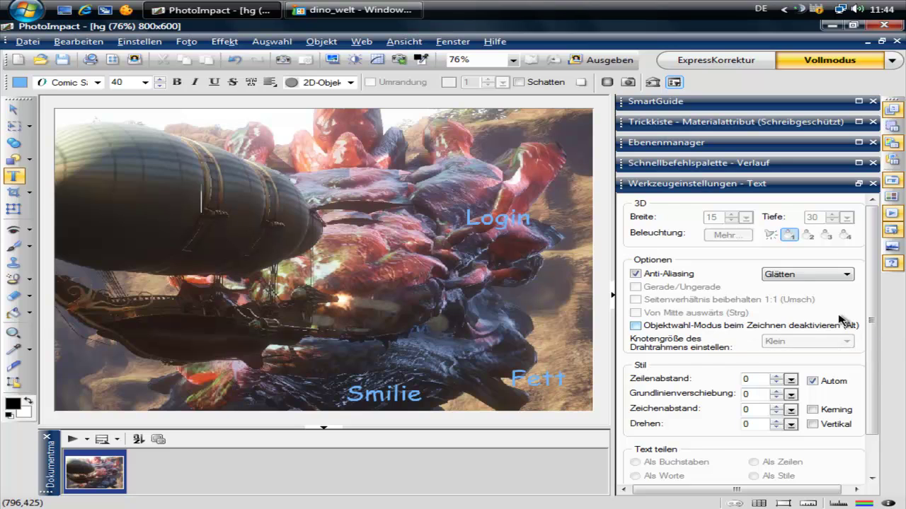
{"action": "left_click", "coordinate": [858, 163]}
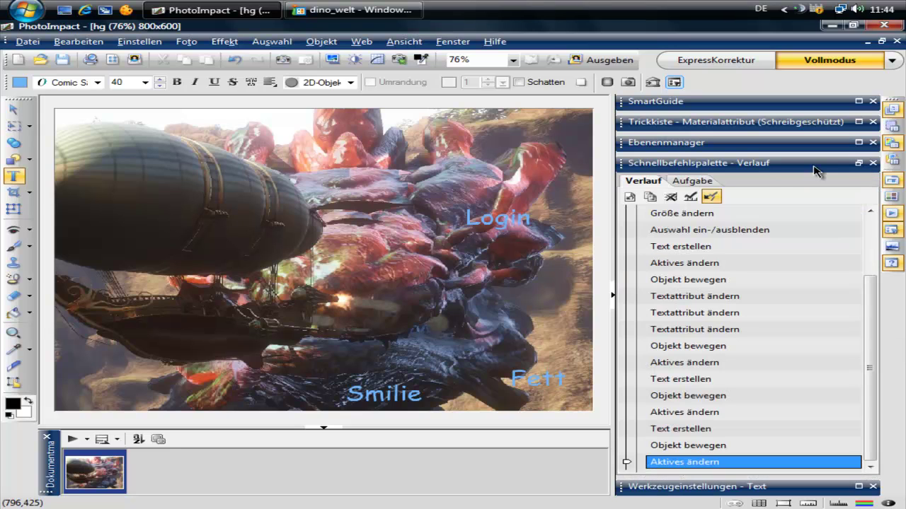
{"action": "left_click", "coordinate": [687, 198]}
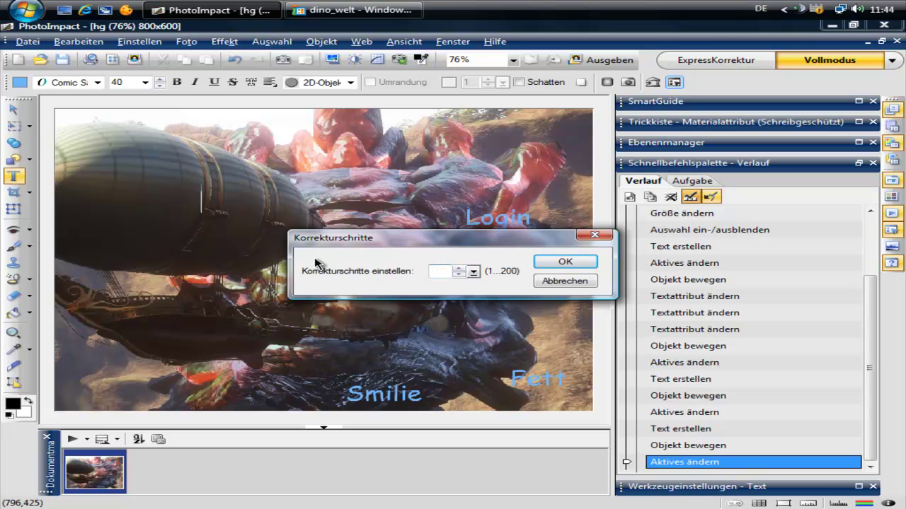
{"action": "type", "text": "200"}
{"action": "key", "text": "Return"}
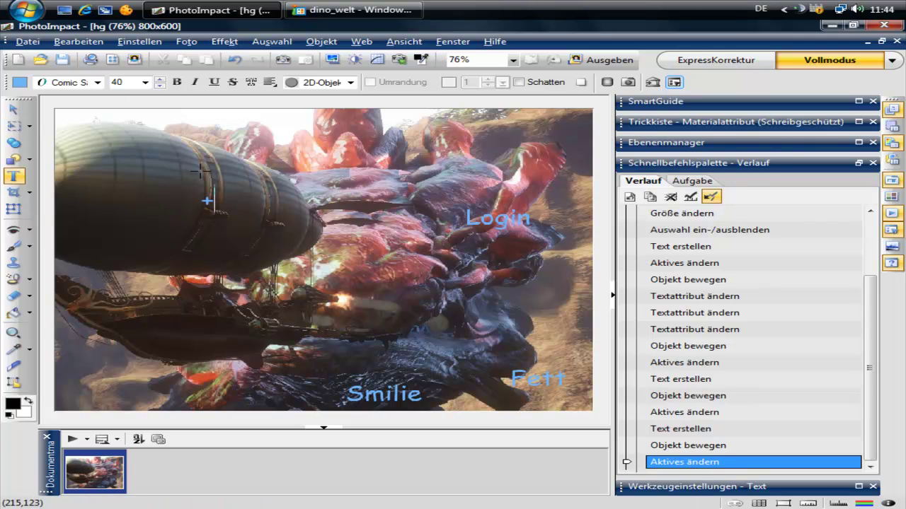
{"action": "key", "text": "ctrl+a"}
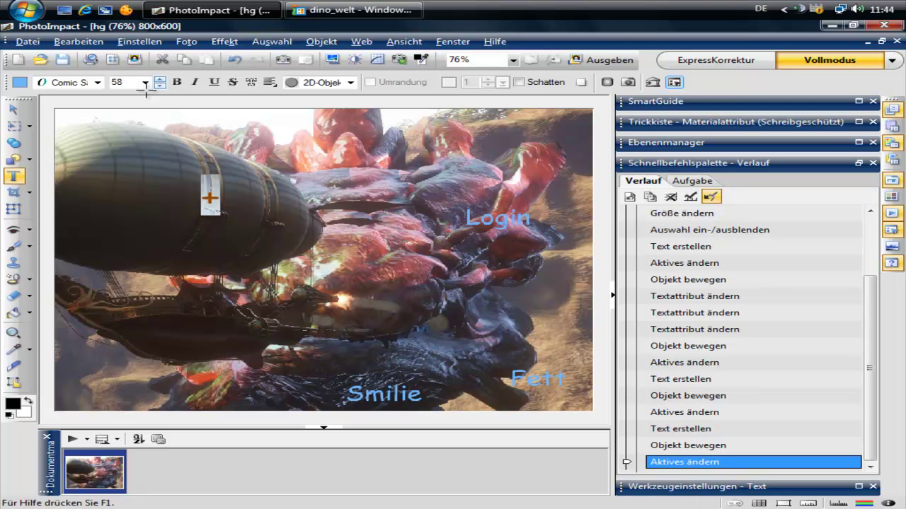
Move the plus sign off the airship to just above Login.
{"action": "left_click", "coordinate": [12, 109]}
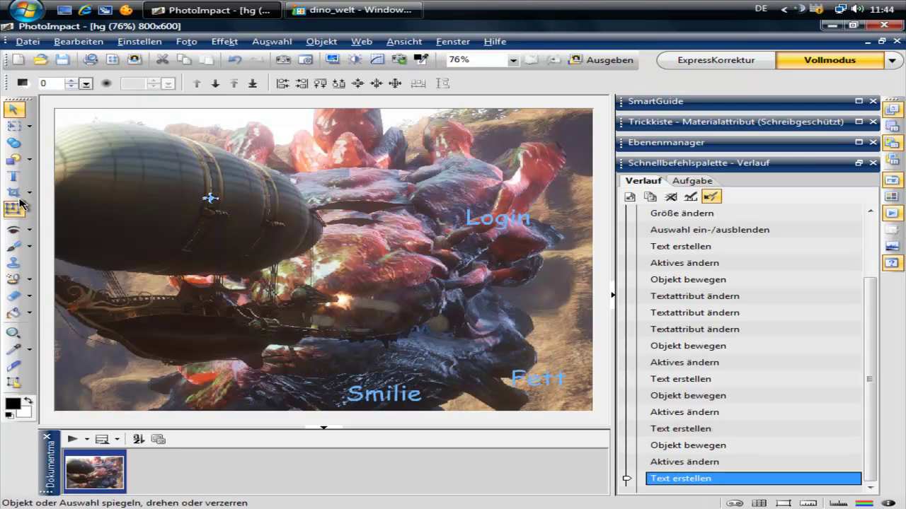
{"action": "left_click", "coordinate": [13, 175]}
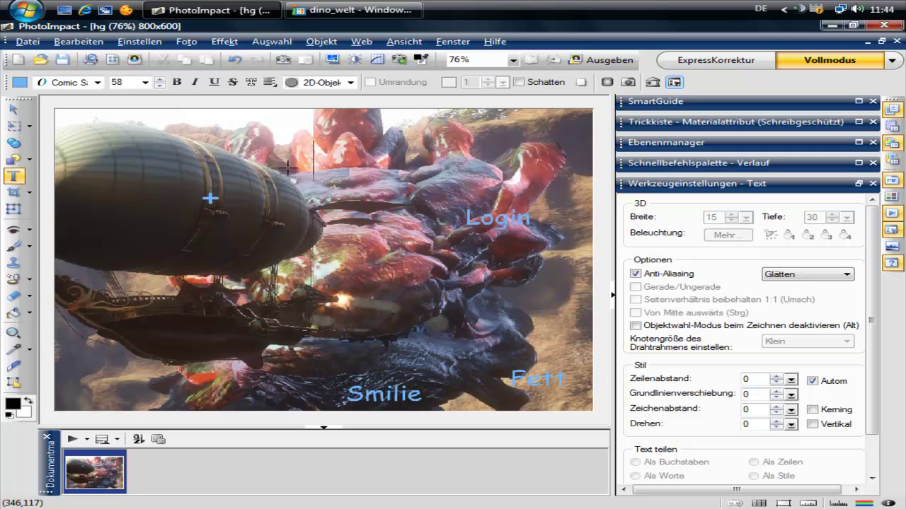
{"action": "left_click", "coordinate": [13, 109]}
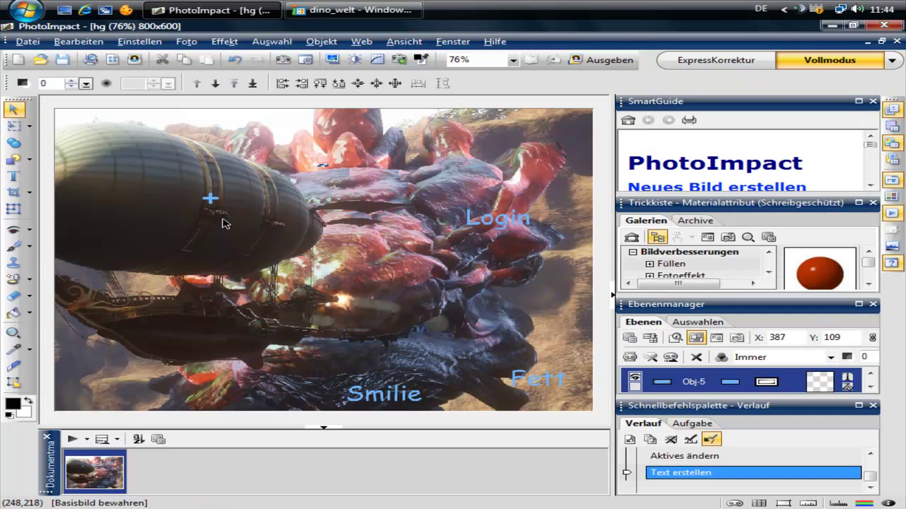
{"action": "left_click_drag", "start_coordinate": [211, 198], "coordinate": [484, 171]}
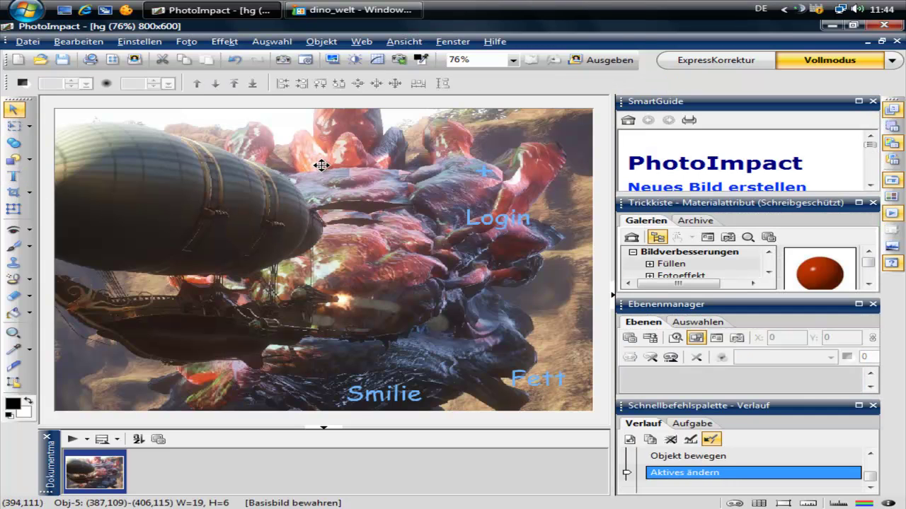
{"action": "left_click_drag", "start_coordinate": [322, 167], "coordinate": [506, 149]}
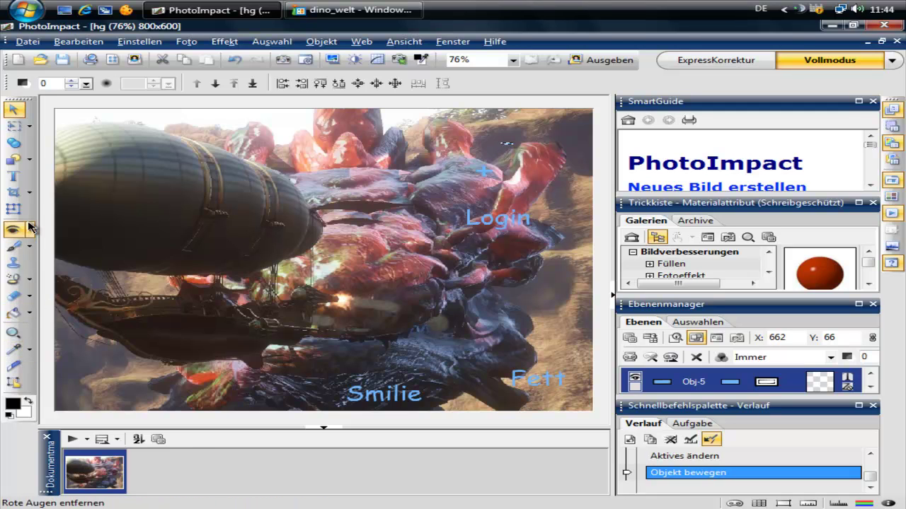
Add a U-line text label at size 26.
{"action": "left_click", "coordinate": [13, 175]}
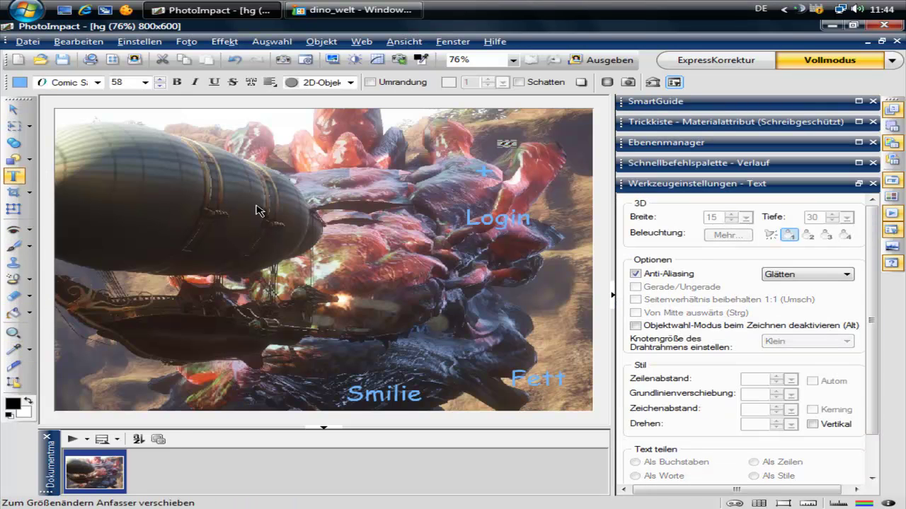
{"action": "left_click", "coordinate": [213, 223]}
{"action": "type", "text": "U-line"}
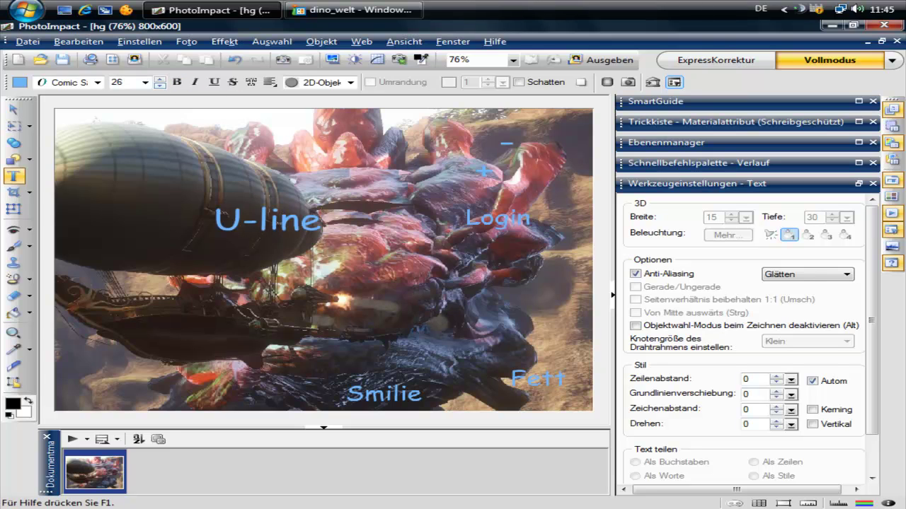
{"action": "left_click_drag", "start_coordinate": [319, 221], "coordinate": [214, 221]}
{"action": "left_click", "coordinate": [159, 84]}
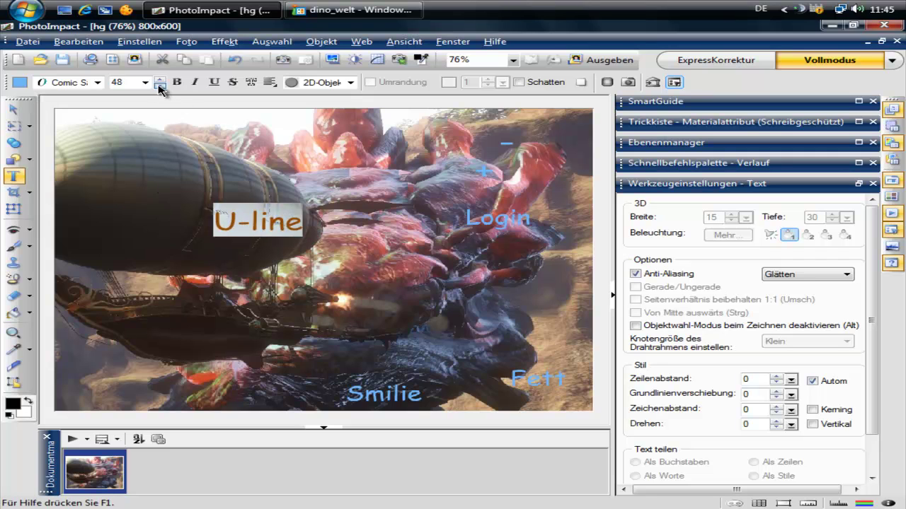
{"action": "left_click", "coordinate": [160, 85]}
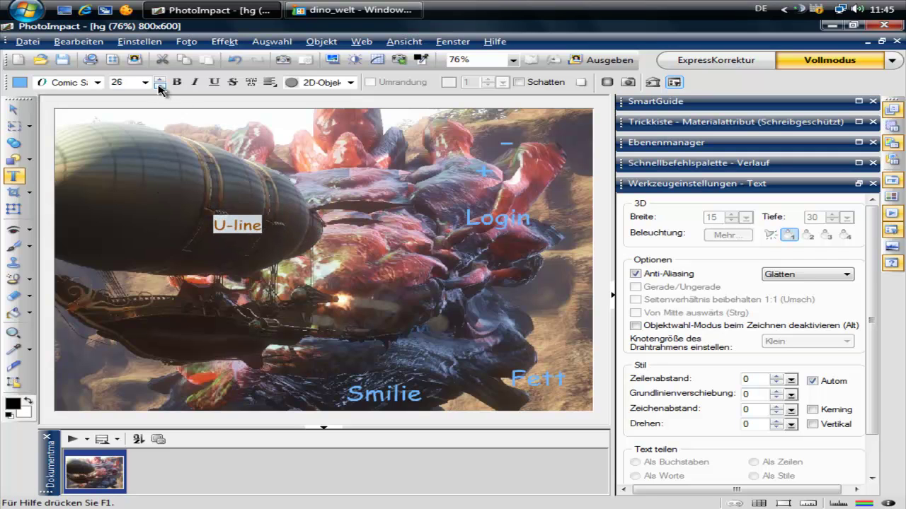
{"action": "left_click", "coordinate": [11, 106]}
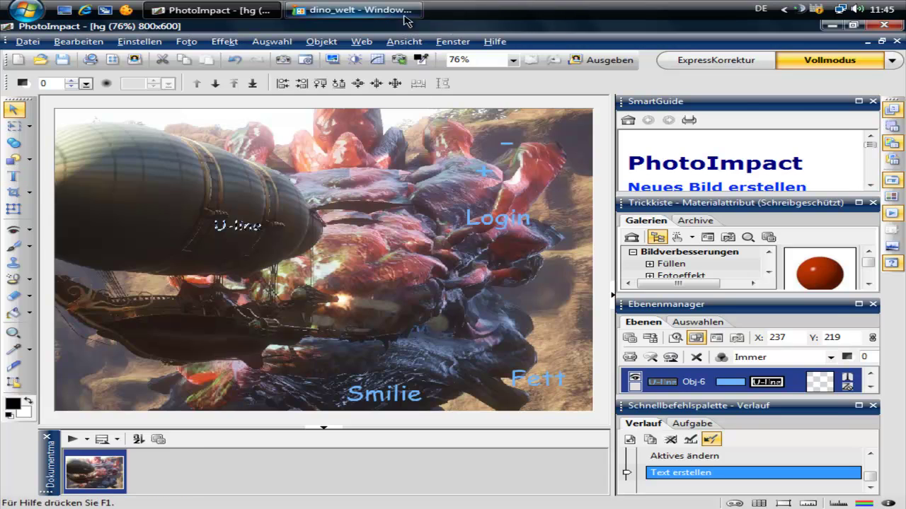
Add the Krusiv label beside Fett and compare with the dino_welt reference.
{"action": "left_click", "coordinate": [405, 16]}
{"action": "left_click", "coordinate": [213, 10]}
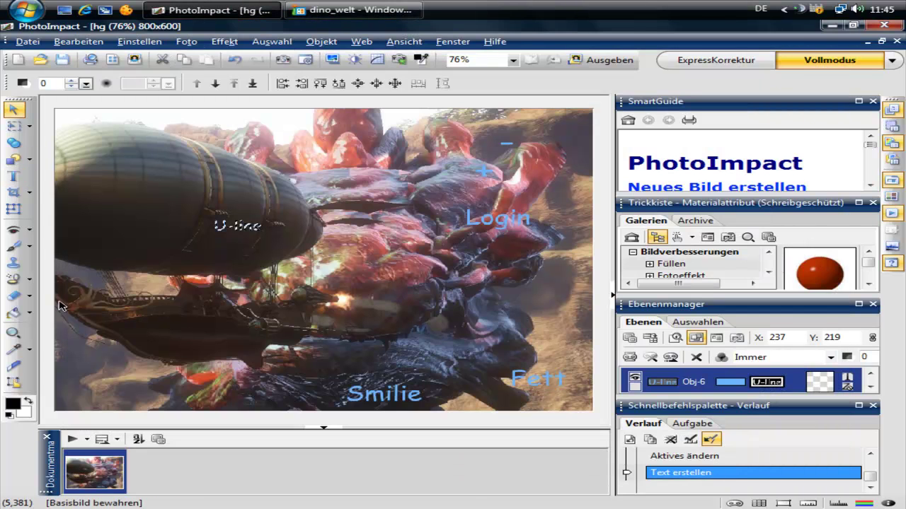
{"action": "left_click", "coordinate": [13, 175]}
{"action": "type", "text": "Kursiv"}
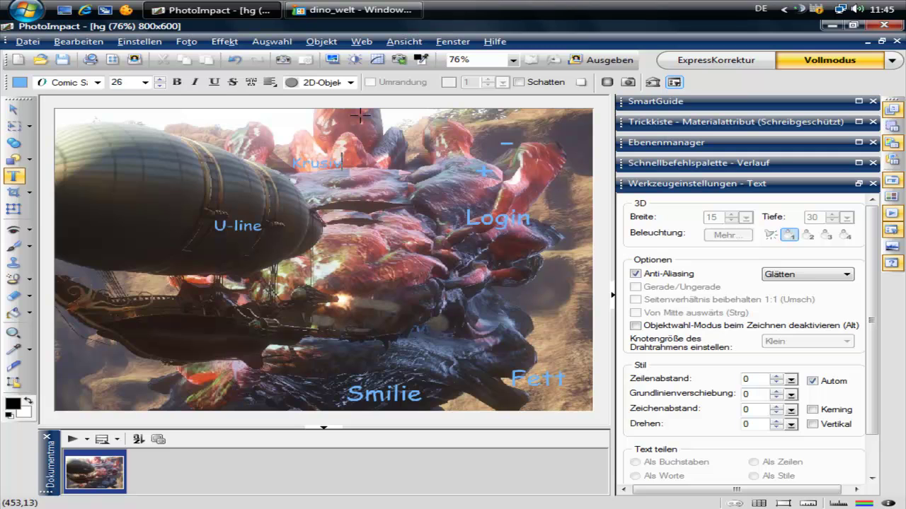
{"action": "left_click", "coordinate": [13, 109]}
{"action": "mouse_move", "coordinate": [316, 162]}
{"action": "left_mouse_down"}
{"action": "mouse_move", "coordinate": [421, 268]}
{"action": "mouse_move", "coordinate": [559, 355]}
{"action": "left_mouse_up"}
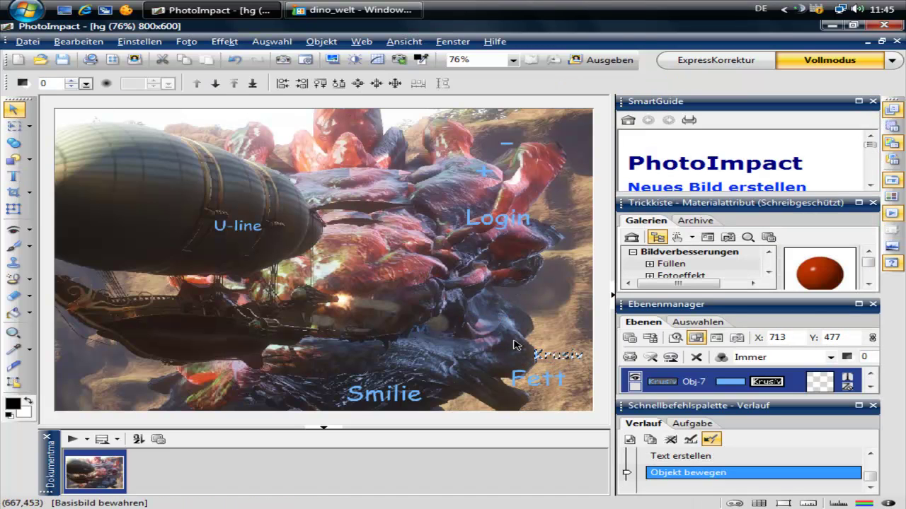
{"action": "left_click", "coordinate": [339, 10]}
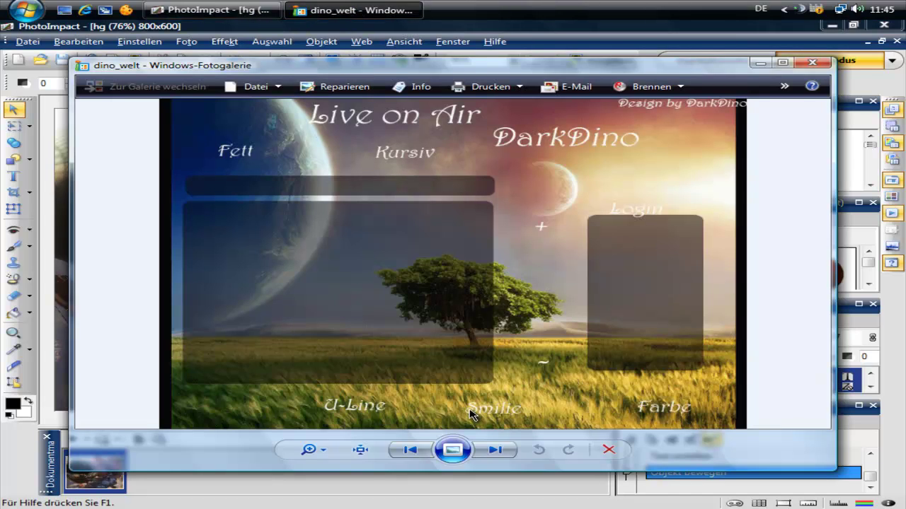
Add the Farbe label beneath the plus sign and move U-line toward the centre.
{"action": "left_click", "coordinate": [212, 10]}
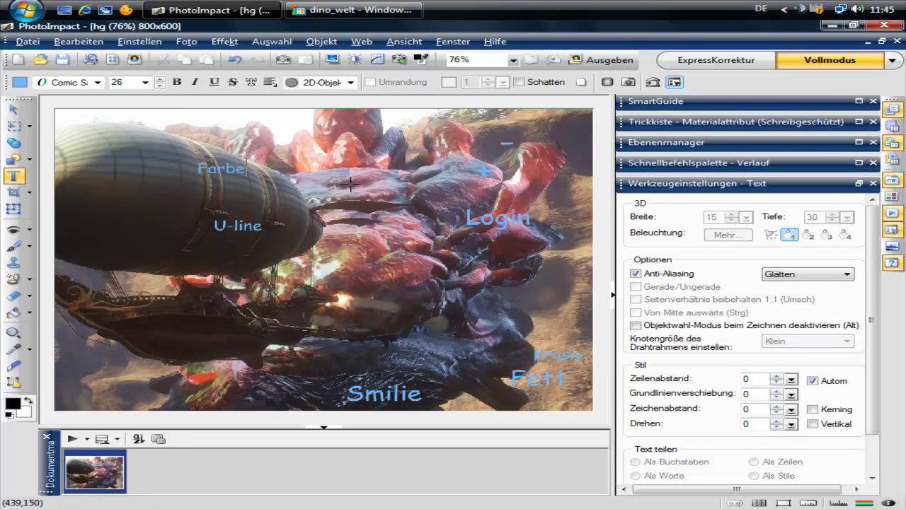
{"action": "left_click", "coordinate": [12, 108]}
{"action": "mouse_move", "coordinate": [241, 227]}
{"action": "left_mouse_down"}
{"action": "mouse_move", "coordinate": [350, 283]}
{"action": "mouse_move", "coordinate": [434, 291]}
{"action": "left_mouse_up"}
{"action": "left_click_drag", "start_coordinate": [221, 169], "coordinate": [499, 185]}
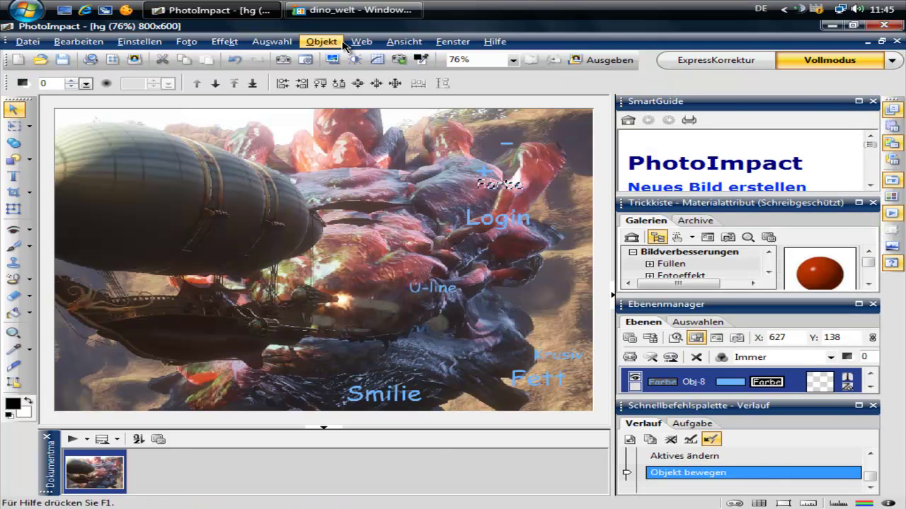
Check the dino_welt reference, then minimize the Photo Gallery viewer.
{"action": "left_click", "coordinate": [345, 12]}
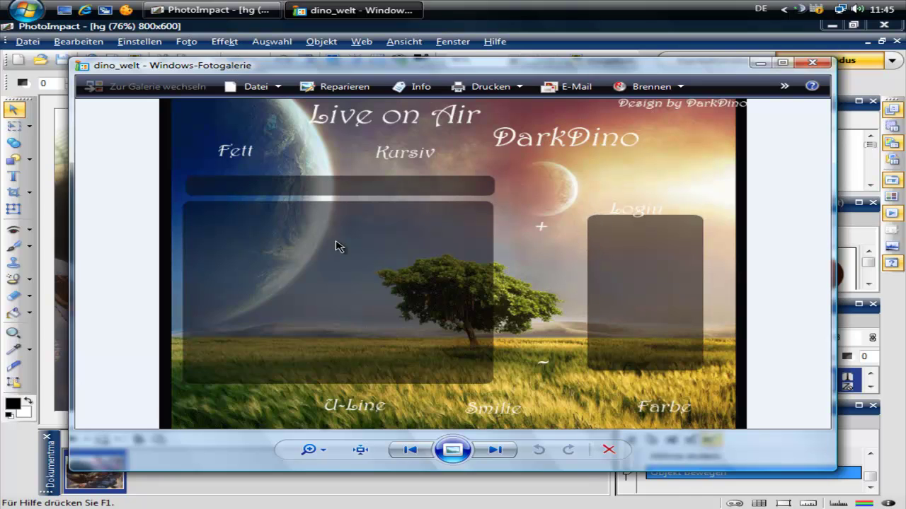
{"action": "left_click", "coordinate": [760, 62]}
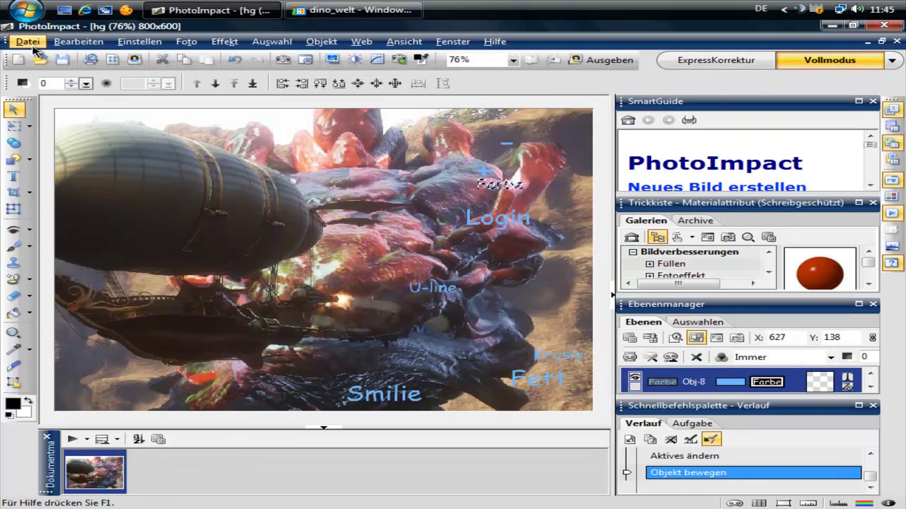
{"action": "left_click", "coordinate": [28, 41]}
Create a new black image 350 pixels wide and 45 pixels high.
{"action": "left_click", "coordinate": [297, 59]}
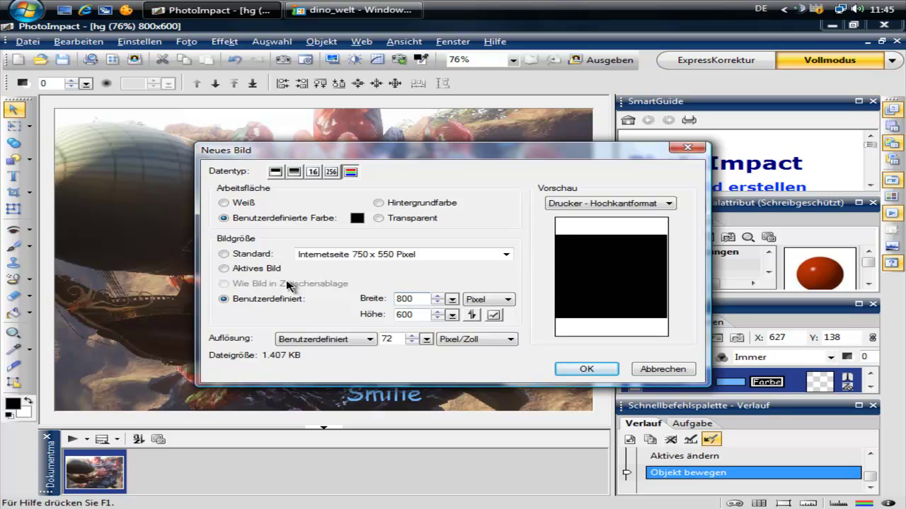
{"action": "key", "text": "BackSpace"}
{"action": "key", "text": "BackSpace"}
{"action": "type", "text": "150"}
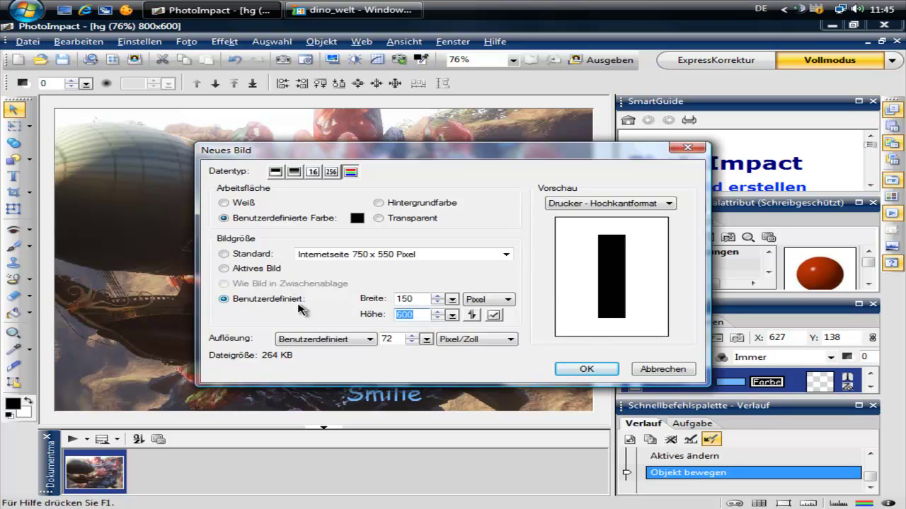
{"action": "type", "text": "50"}
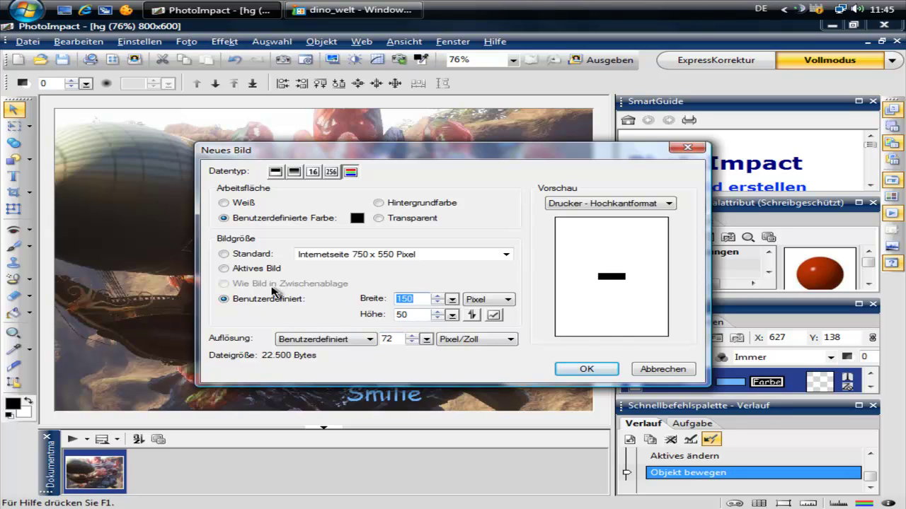
{"action": "type", "text": "350"}
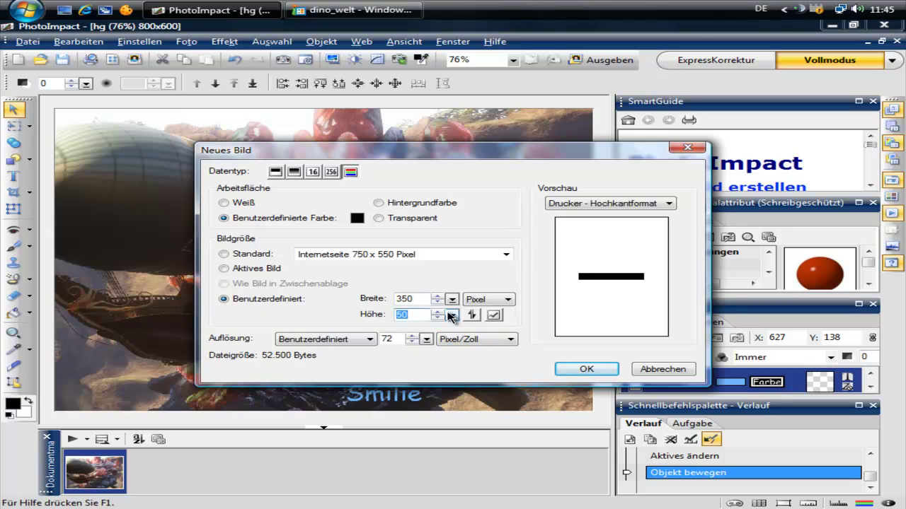
{"action": "type", "text": "45"}
{"action": "left_click", "coordinate": [591, 369]}
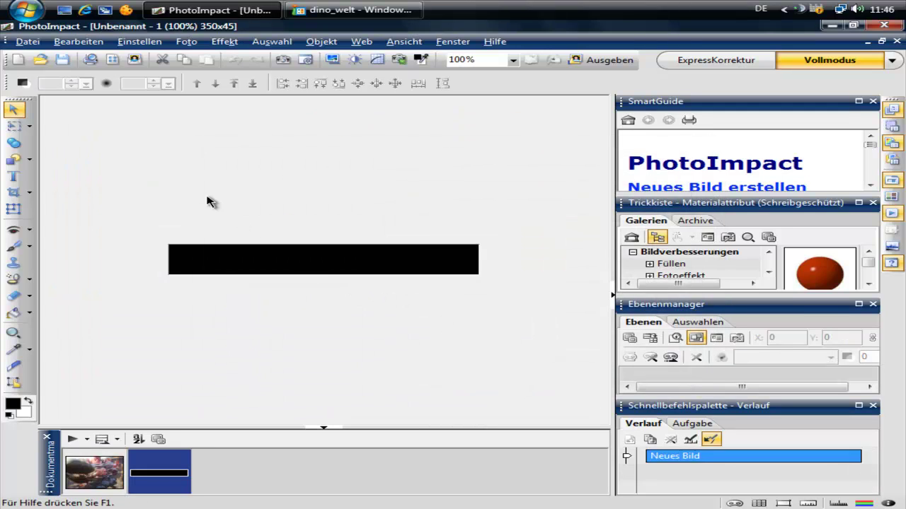
Copy the whole 350×45 black bar and paste it onto the hg background over the airship.
{"action": "key", "text": "ctrl+a"}
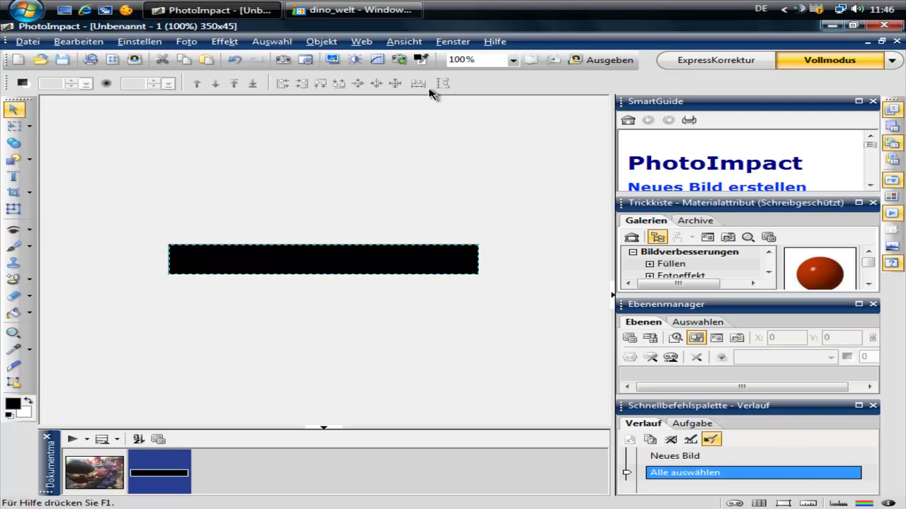
{"action": "left_click", "coordinate": [864, 41]}
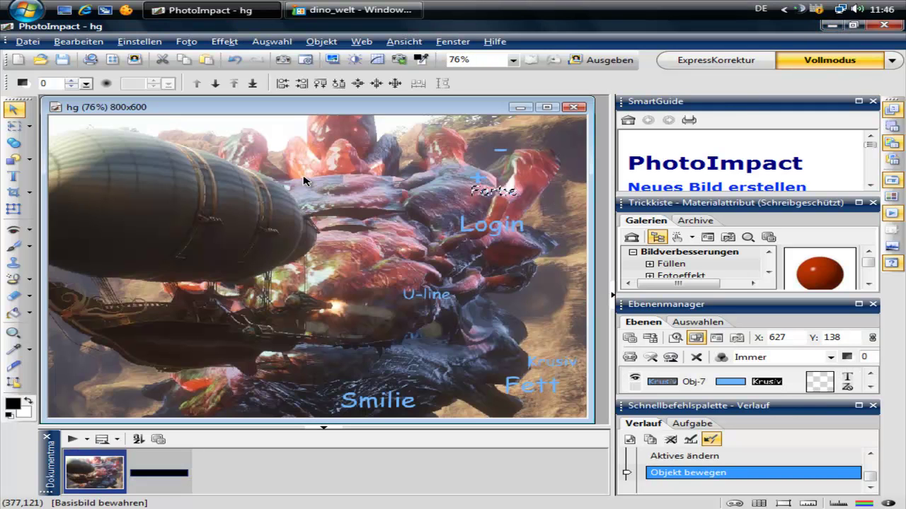
{"action": "key", "text": "ctrl+v"}
{"action": "mouse_move", "coordinate": [138, 132]}
{"action": "left_mouse_down"}
{"action": "mouse_move", "coordinate": [182, 222]}
{"action": "mouse_move", "coordinate": [174, 226]}
{"action": "left_mouse_up"}
{"action": "right_click", "coordinate": [164, 225]}
{"action": "left_click", "coordinate": [146, 218]}
Give the black strip 75 Transparenz in Objekteigenschaften and move it slightly lower.
{"action": "right_click", "coordinate": [141, 220]}
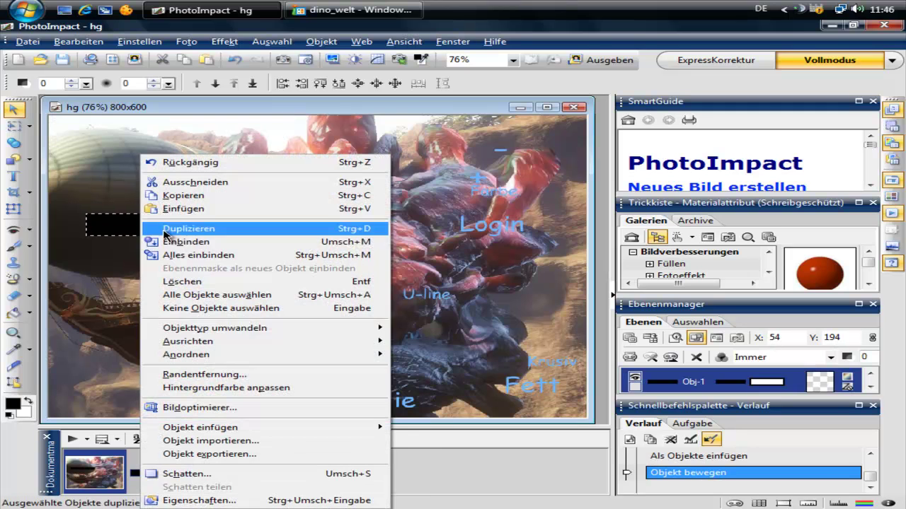
{"action": "left_click", "coordinate": [197, 501]}
{"action": "type", "text": "75"}
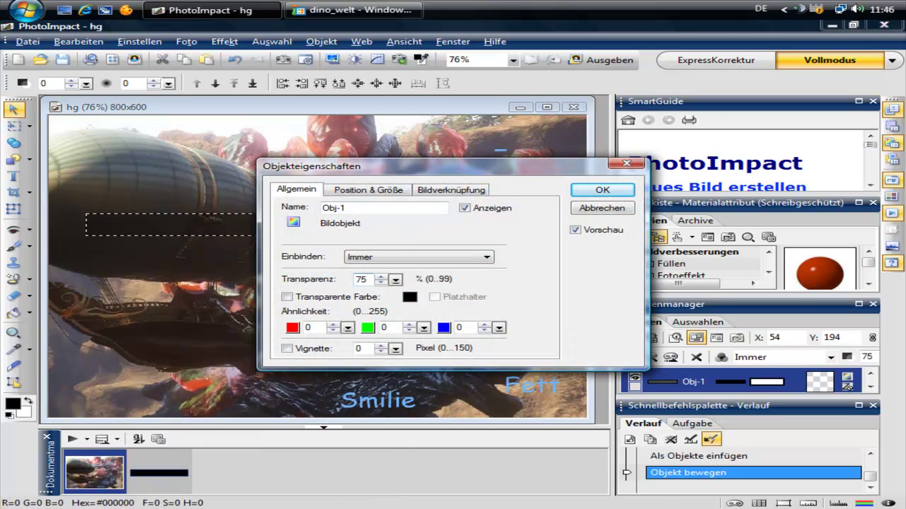
{"action": "left_click_drag", "start_coordinate": [356, 167], "coordinate": [428, 205]}
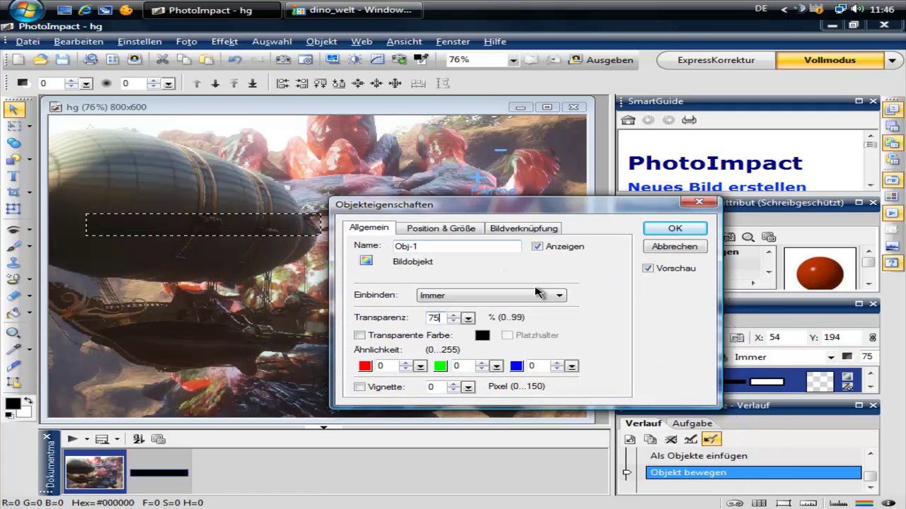
{"action": "left_click", "coordinate": [658, 234]}
{"action": "mouse_move", "coordinate": [202, 224]}
{"action": "left_mouse_down"}
{"action": "mouse_move", "coordinate": [198, 266]}
{"action": "mouse_move", "coordinate": [207, 222]}
{"action": "left_mouse_up"}
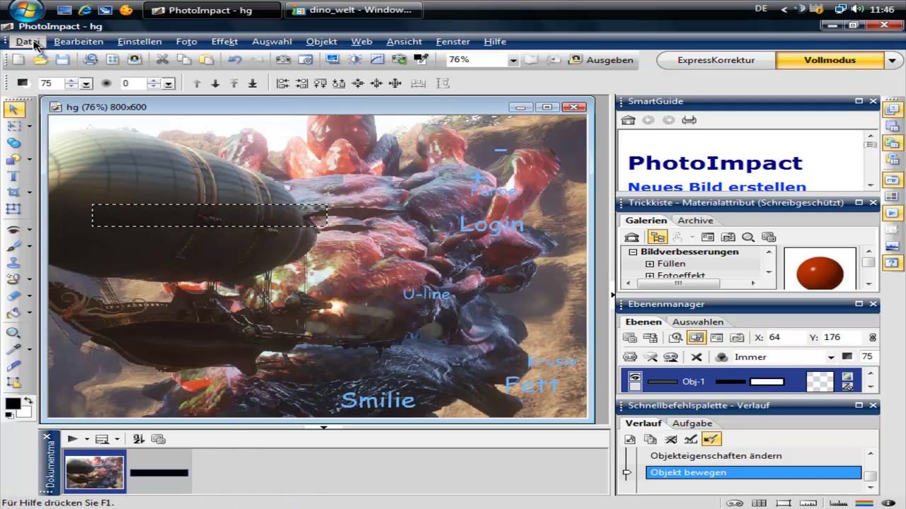
Create a new 350×400 black image, select all of it, and minimize it behind hg.
{"action": "left_click", "coordinate": [28, 42]}
{"action": "left_click", "coordinate": [297, 59]}
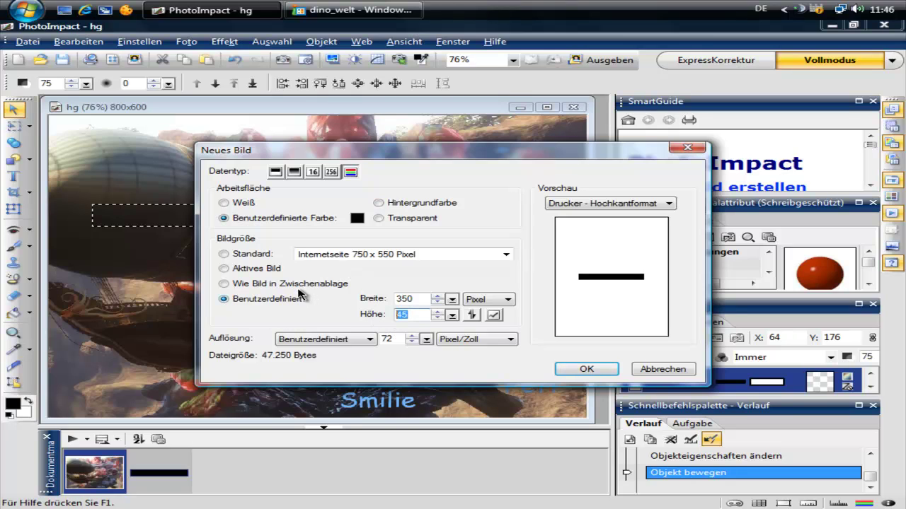
{"action": "type", "text": "500"}
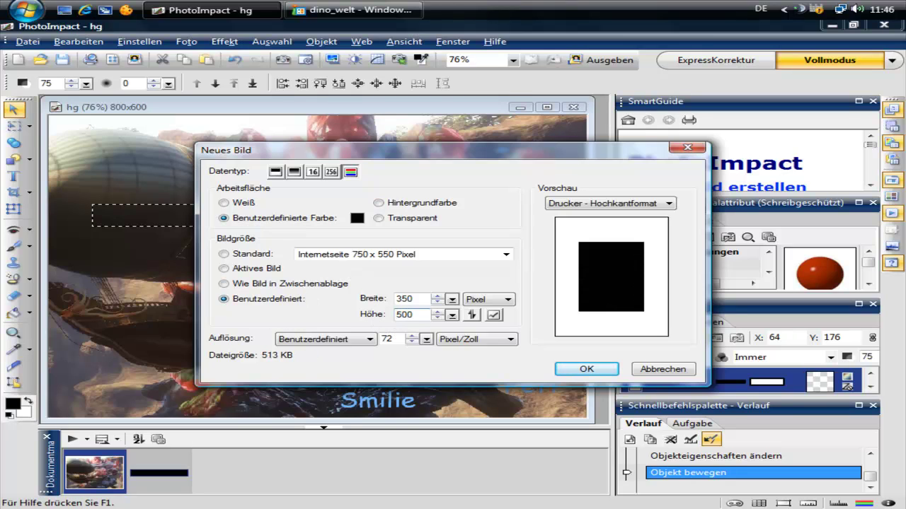
{"action": "key", "text": "BackSpace"}
{"action": "key", "text": "BackSpace"}
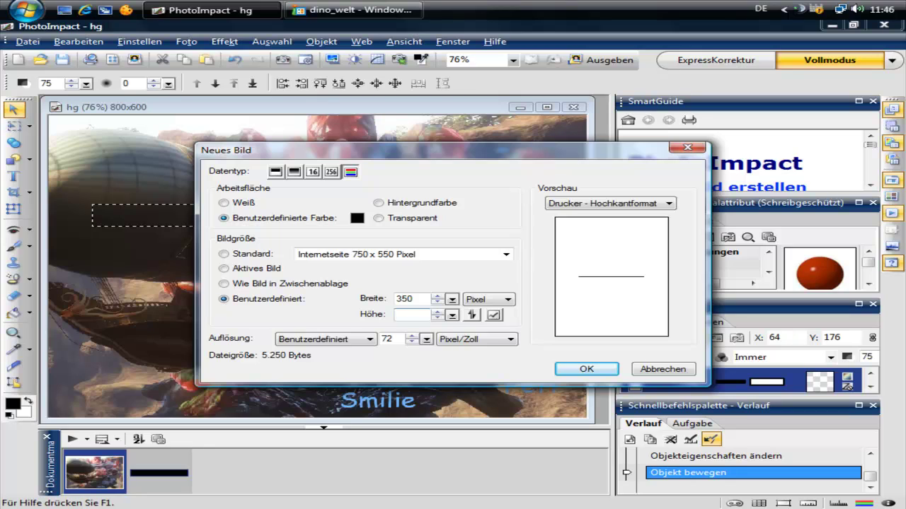
{"action": "type", "text": "350"}
{"action": "key", "text": "BackSpace"}
{"action": "key", "text": "BackSpace"}
{"action": "type", "text": "400"}
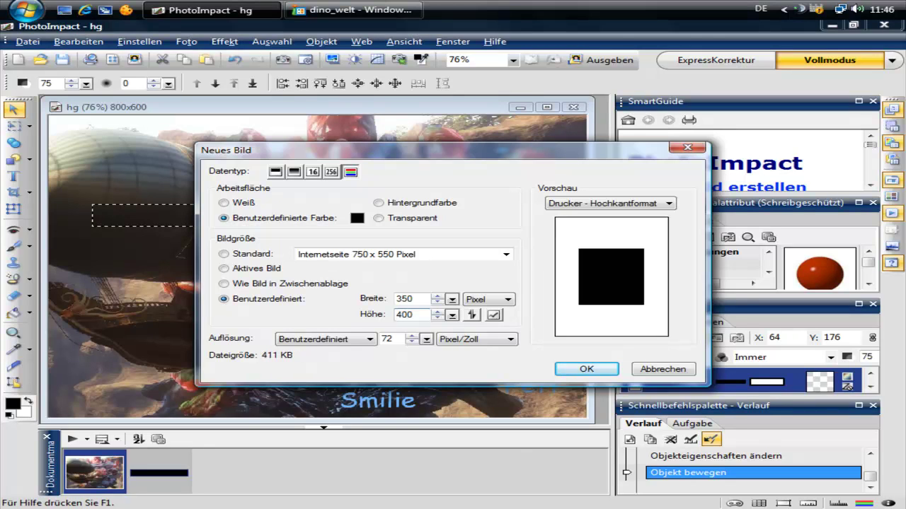
{"action": "left_click", "coordinate": [590, 371]}
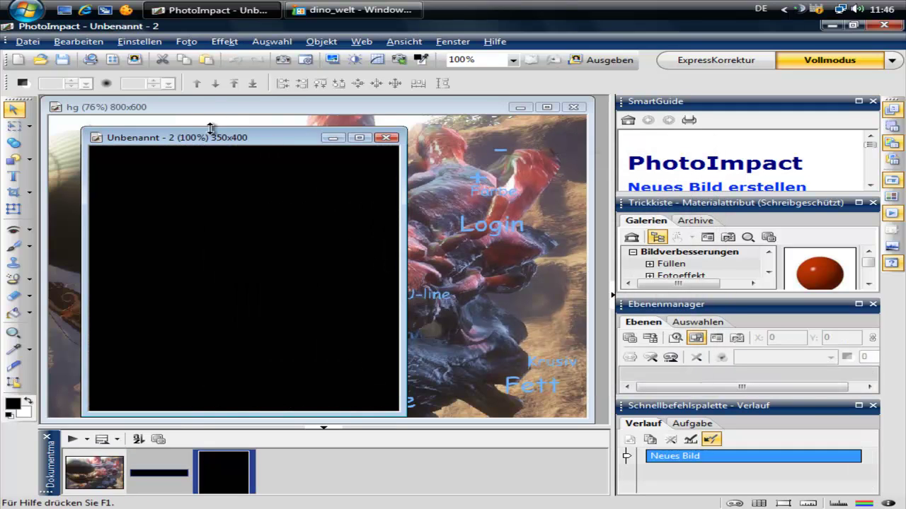
{"action": "left_click_drag", "start_coordinate": [234, 124], "coordinate": [324, 133]}
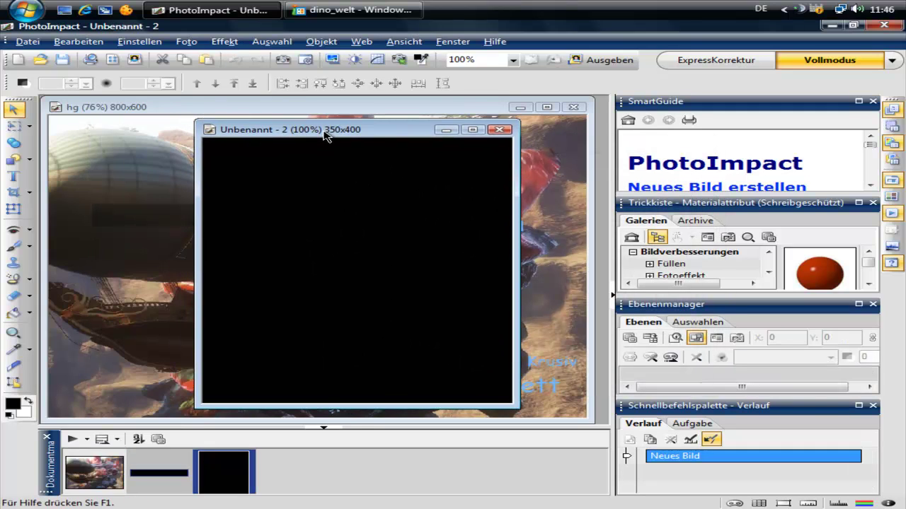
{"action": "key", "text": "ctrl+a"}
{"action": "left_click", "coordinate": [450, 129]}
Paste the 350×400 black image into hg as an object on the left side.
{"action": "left_click", "coordinate": [177, 257]}
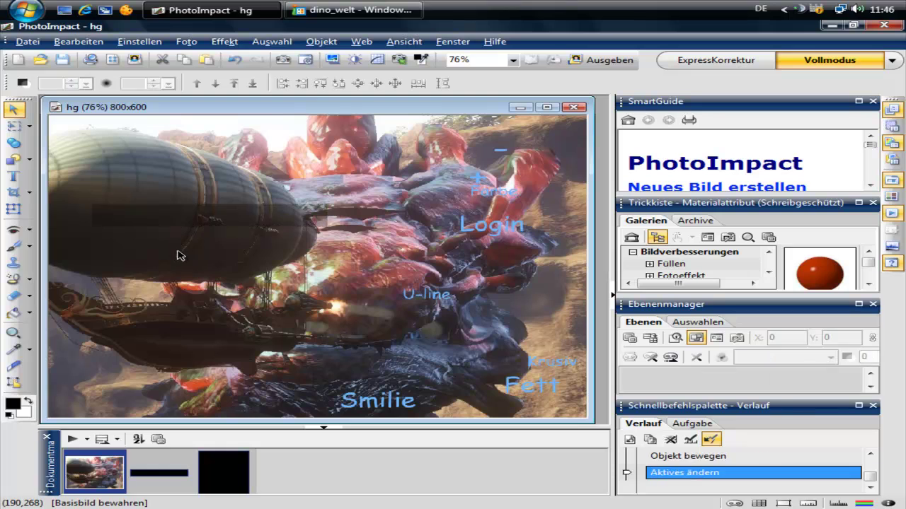
{"action": "key", "text": "ctrl+v"}
{"action": "mouse_move", "coordinate": [216, 238]}
{"action": "left_mouse_down"}
{"action": "mouse_move", "coordinate": [228, 300]}
{"action": "mouse_move", "coordinate": [196, 262]}
{"action": "mouse_move", "coordinate": [162, 283]}
{"action": "left_mouse_up"}
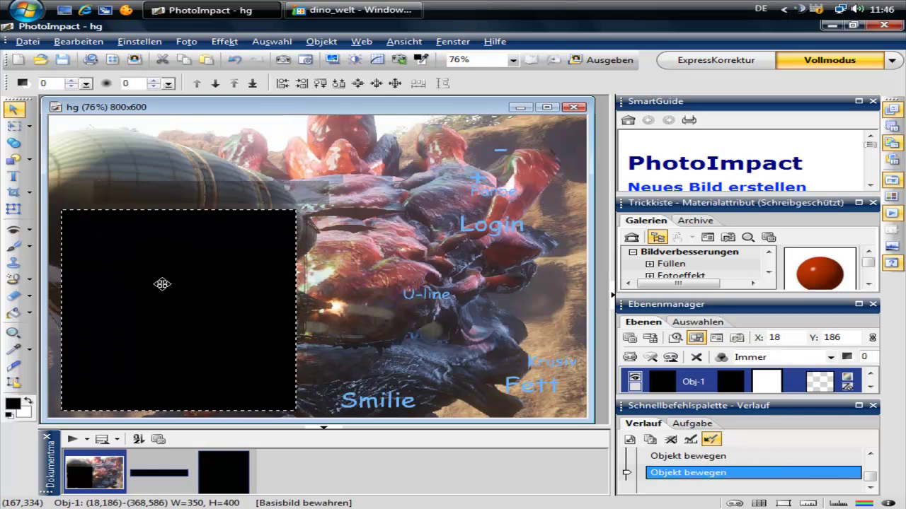
{"action": "left_click", "coordinate": [82, 44]}
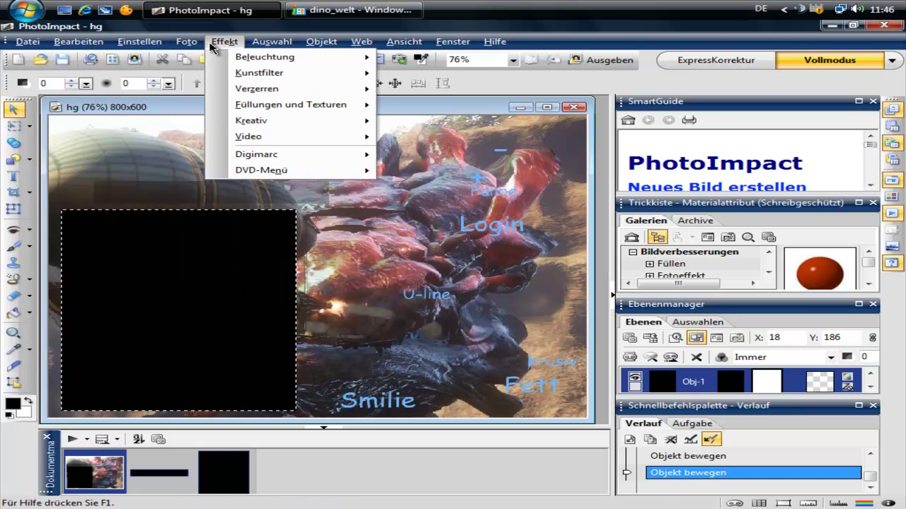
{"action": "left_click", "coordinate": [106, 273]}
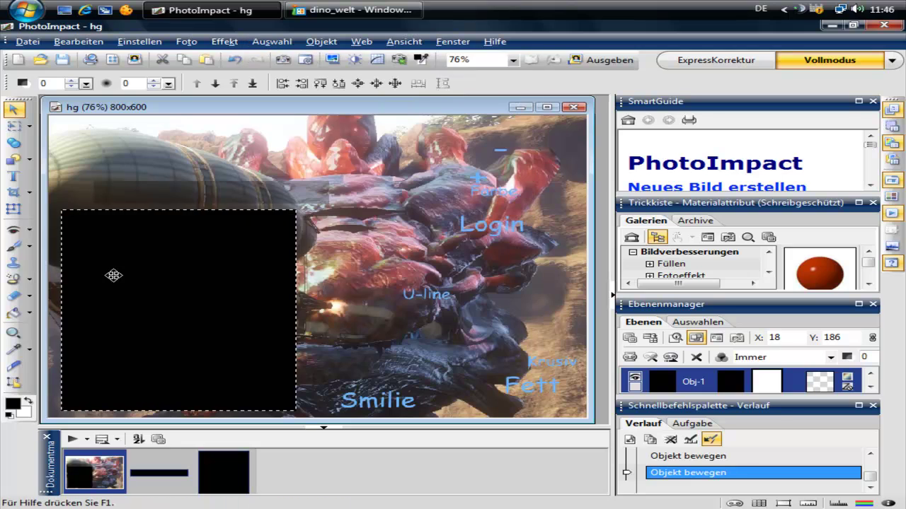
Resize the black panel freely to about 384×358 and shift the thin strip down-left.
{"action": "left_click", "coordinate": [12, 210]}
{"action": "left_click_drag", "start_coordinate": [295, 310], "coordinate": [319, 311]}
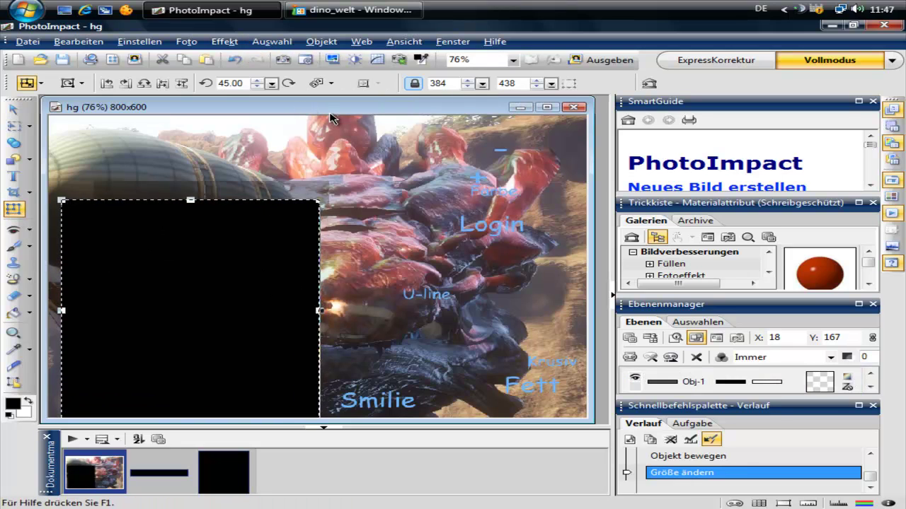
{"action": "left_click", "coordinate": [415, 83]}
{"action": "left_click_drag", "start_coordinate": [190, 200], "coordinate": [190, 243]}
{"action": "left_click_drag", "start_coordinate": [151, 295], "coordinate": [160, 275]}
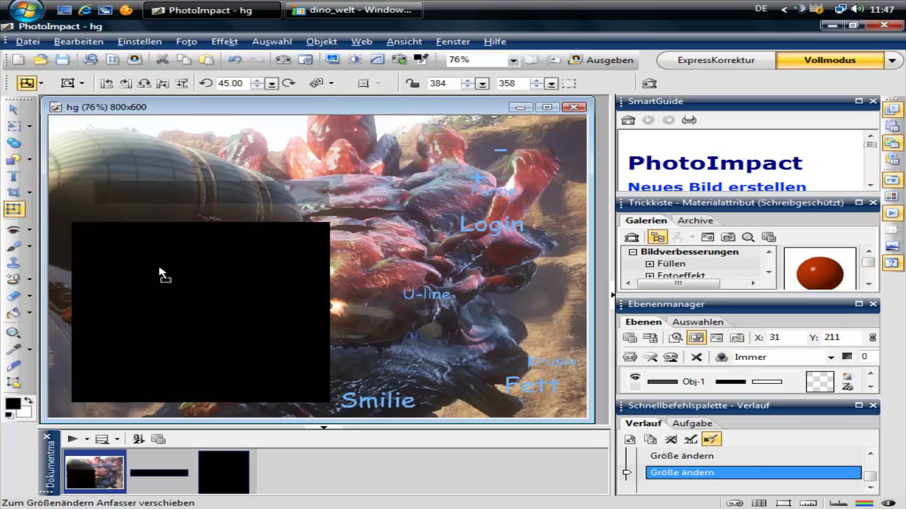
{"action": "left_click_drag", "start_coordinate": [216, 195], "coordinate": [198, 208]}
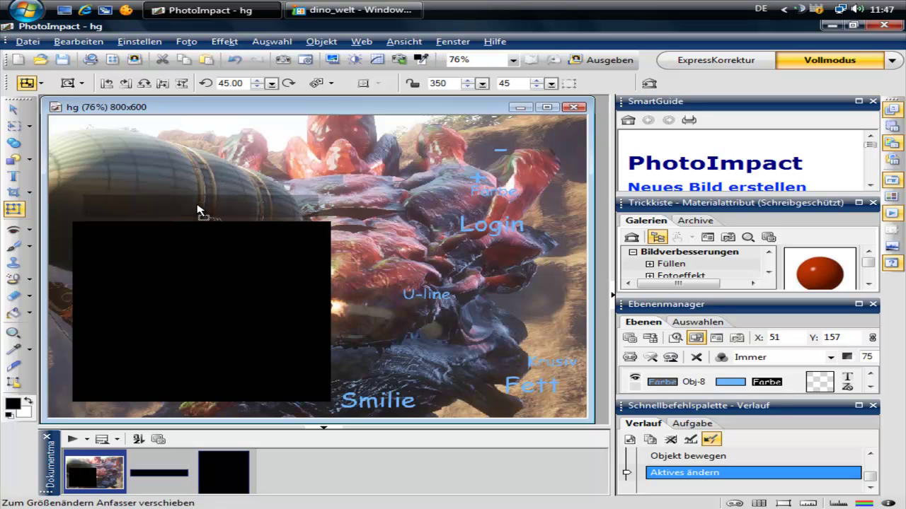
{"action": "left_click", "coordinate": [135, 263]}
Set the large black panel's transparency to 75%.
{"action": "left_click", "coordinate": [13, 108]}
{"action": "right_click", "coordinate": [204, 257]}
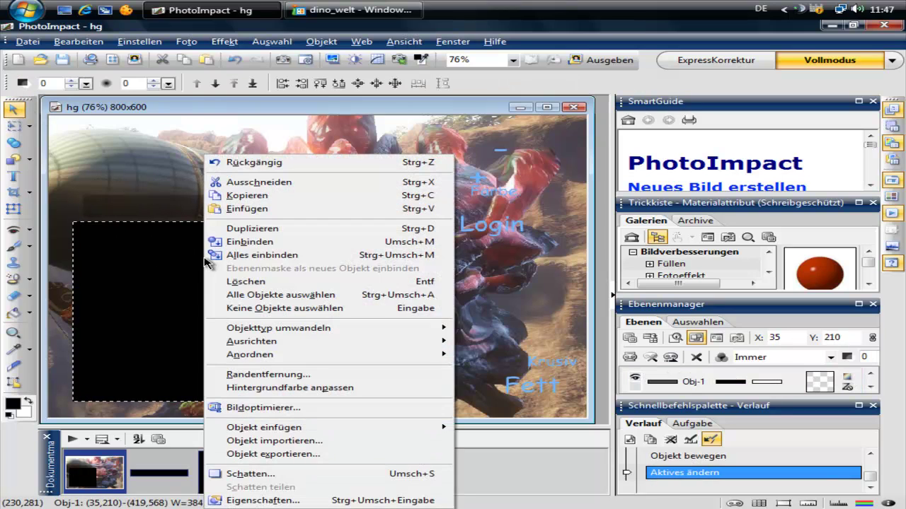
{"action": "left_click", "coordinate": [233, 496]}
{"action": "type", "text": "75"}
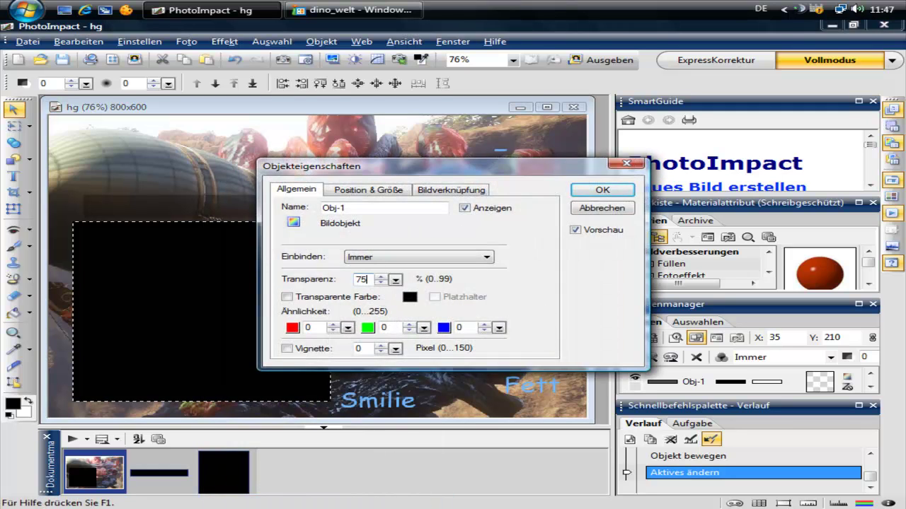
{"action": "left_click", "coordinate": [602, 190]}
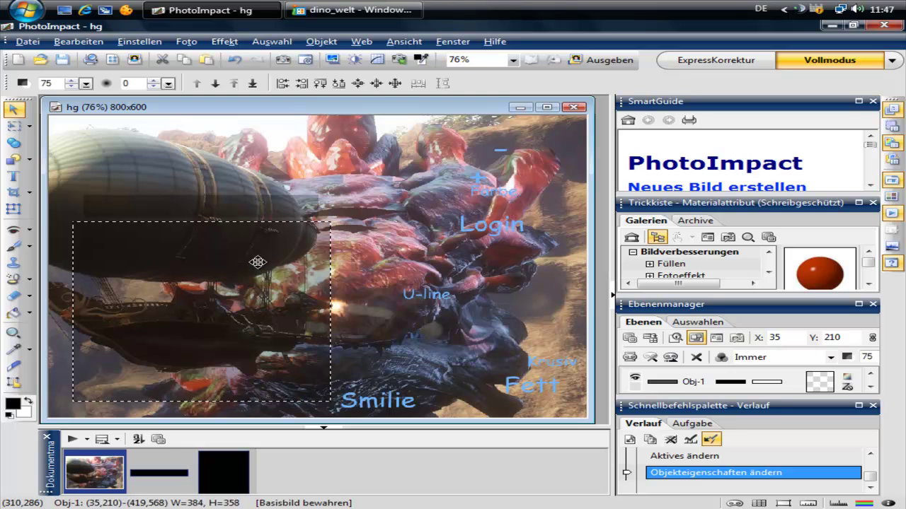
Nudge the thin dark bar up-left and the black panel slightly upward.
{"action": "left_click", "coordinate": [421, 294]}
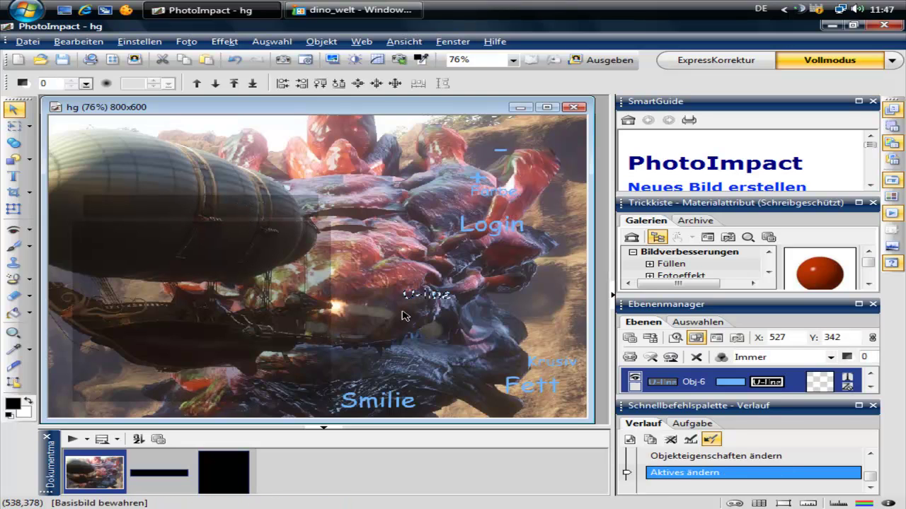
{"action": "left_click", "coordinate": [263, 387]}
{"action": "left_click", "coordinate": [162, 206]}
{"action": "left_click_drag", "start_coordinate": [162, 206], "coordinate": [171, 198]}
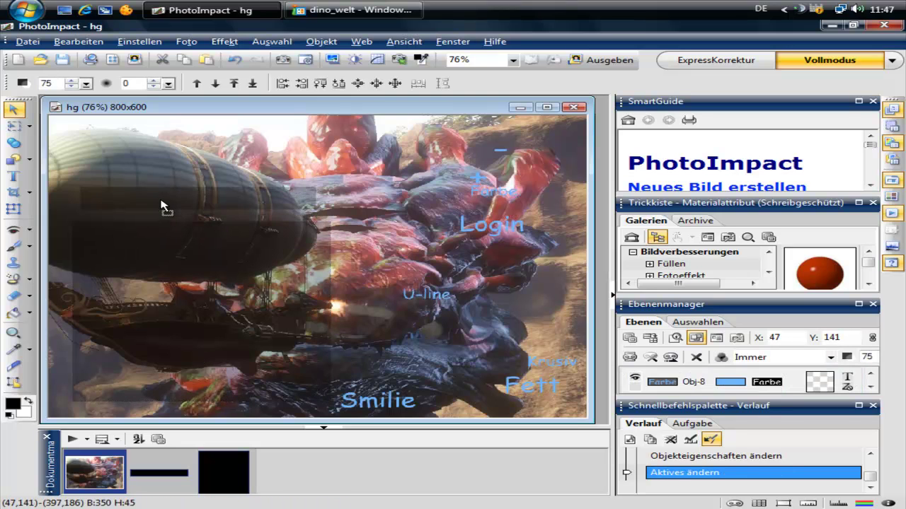
{"action": "left_click", "coordinate": [157, 251]}
{"action": "left_click_drag", "start_coordinate": [157, 251], "coordinate": [157, 239]}
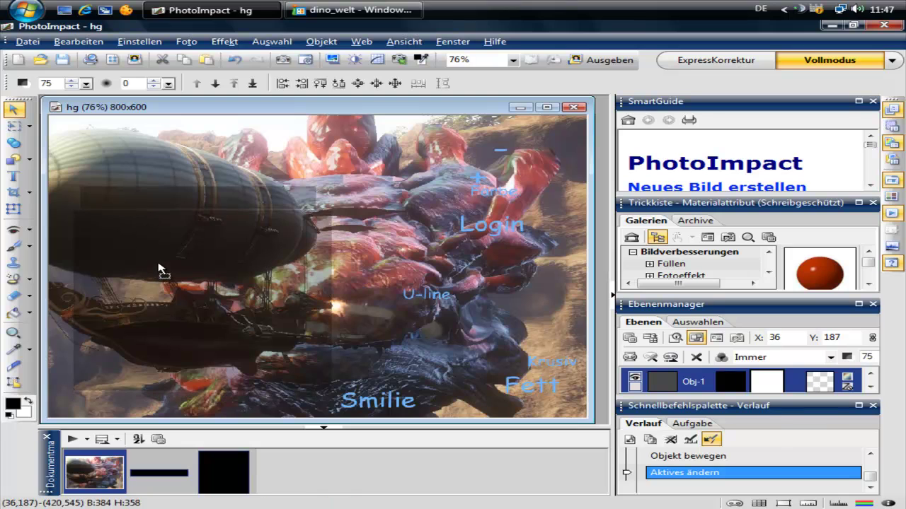
Shrink the Smilie and Fett labels to size 26 and place them side by side at bottom left.
{"action": "left_click", "coordinate": [377, 401]}
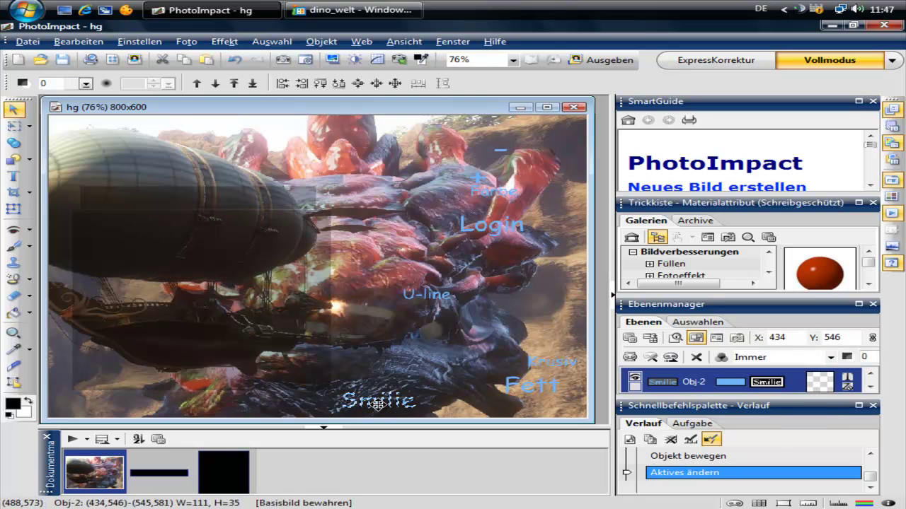
{"action": "left_click", "coordinate": [13, 175]}
{"action": "left_click", "coordinate": [161, 85]}
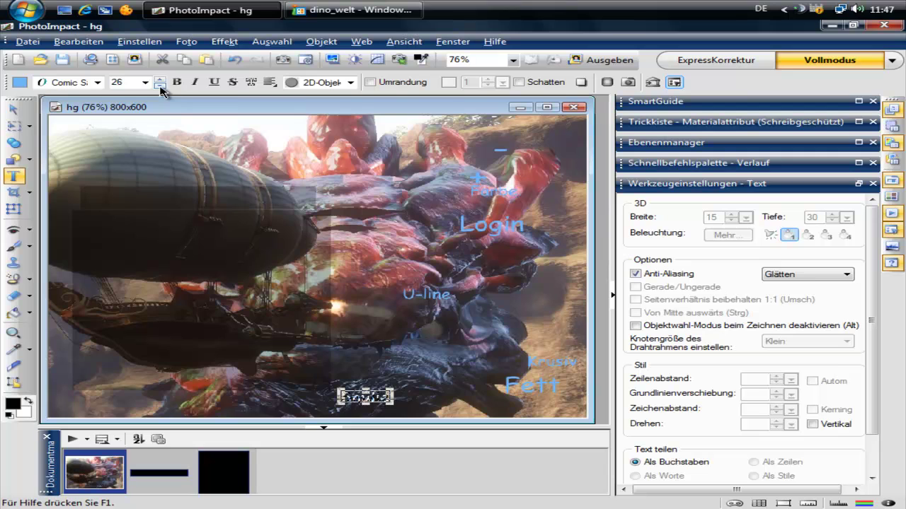
{"action": "left_click", "coordinate": [13, 109]}
{"action": "left_click_drag", "start_coordinate": [378, 401], "coordinate": [89, 410]}
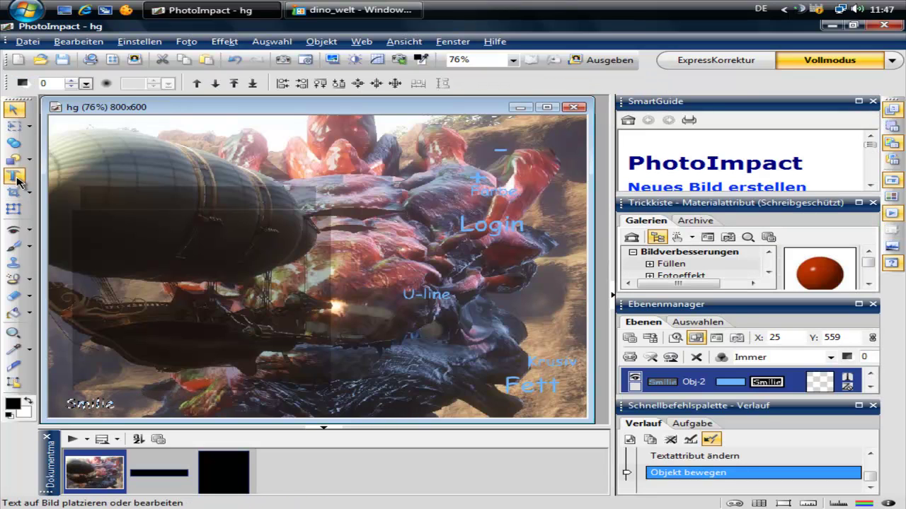
{"action": "left_click", "coordinate": [524, 385]}
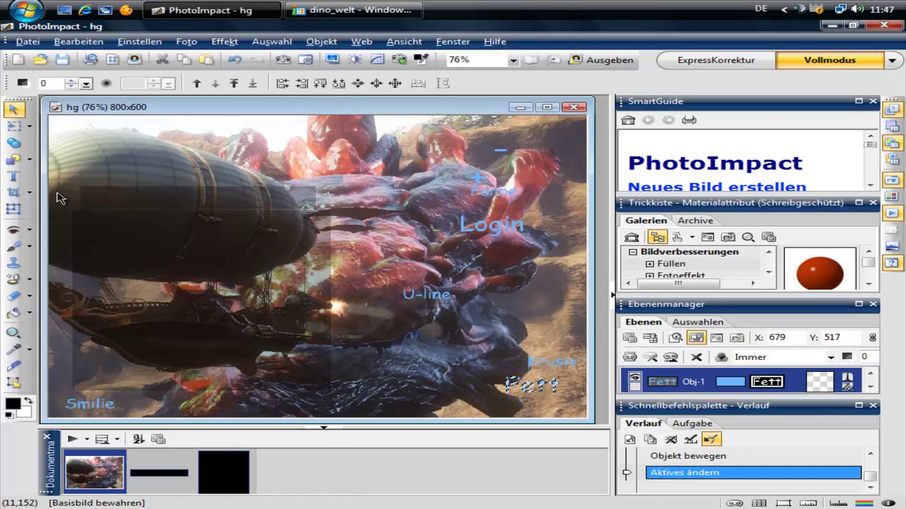
{"action": "left_click", "coordinate": [13, 176]}
{"action": "left_click", "coordinate": [161, 86]}
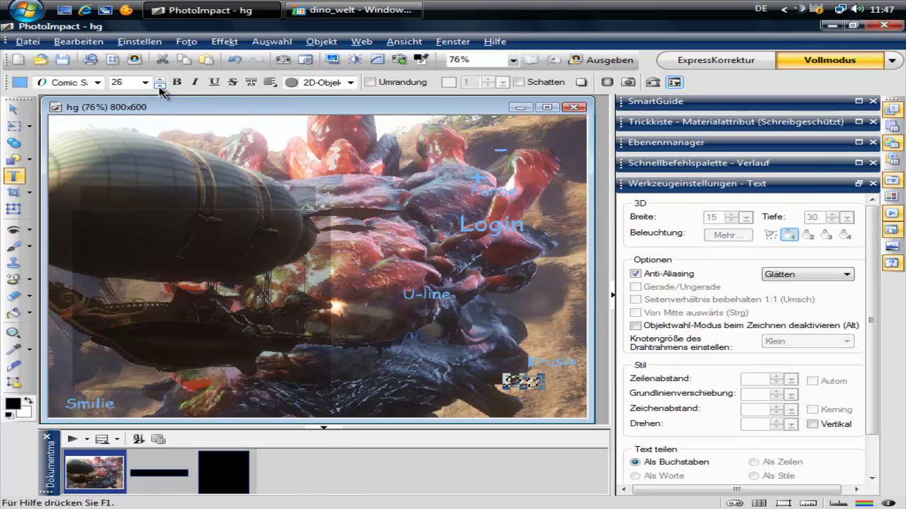
{"action": "left_click", "coordinate": [21, 110]}
{"action": "left_click_drag", "start_coordinate": [523, 382], "coordinate": [170, 404]}
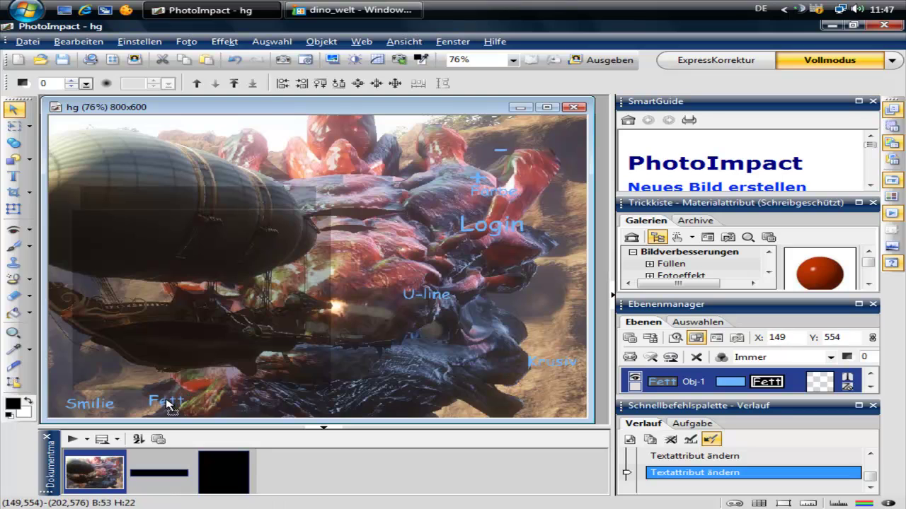
Move the Krusiv and U-line labels into the bottom row beside Fett.
{"action": "left_click", "coordinate": [12, 176]}
{"action": "left_click", "coordinate": [537, 364]}
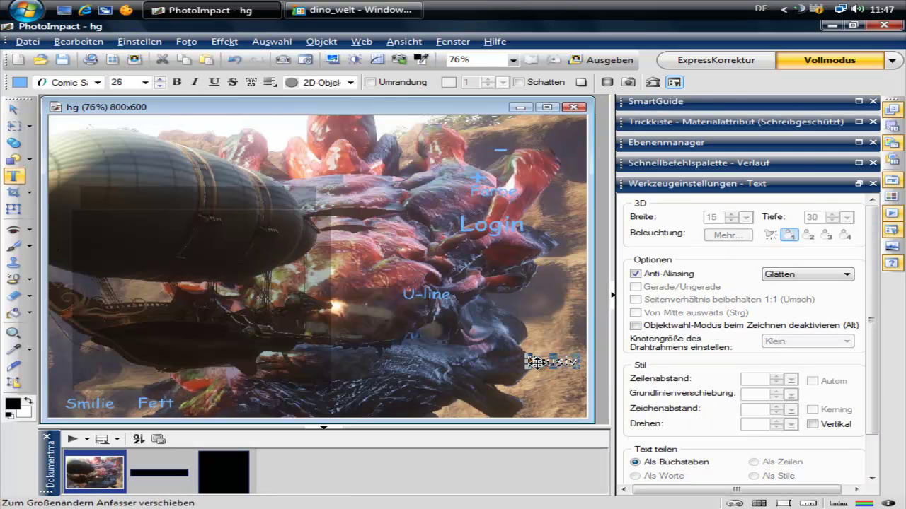
{"action": "double_click", "coordinate": [555, 365]}
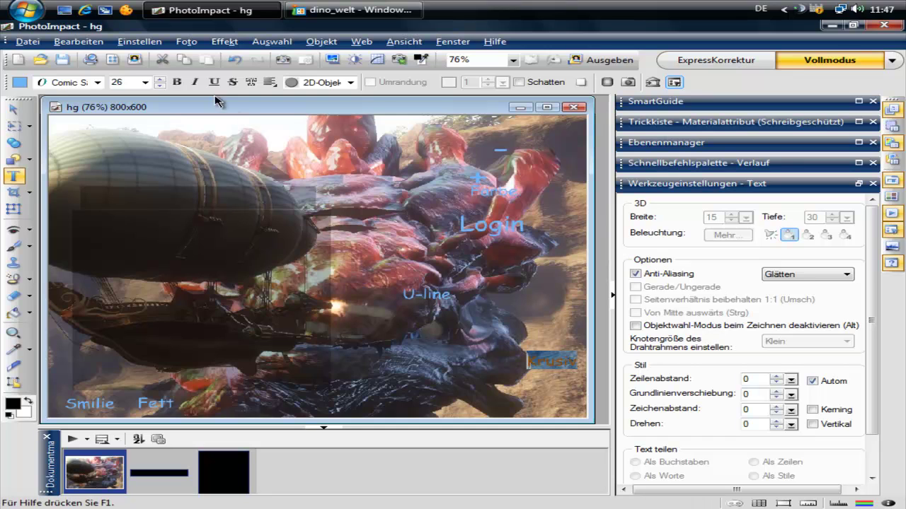
{"action": "left_click", "coordinate": [13, 110]}
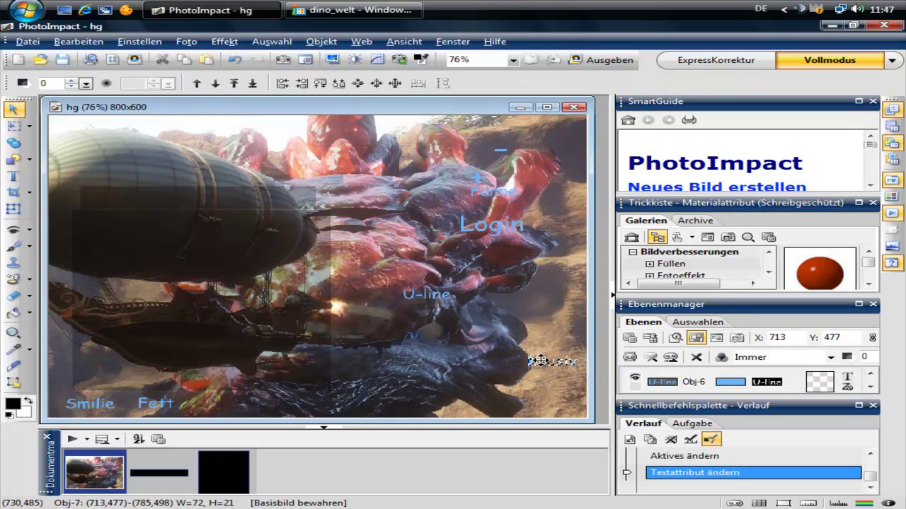
{"action": "left_click_drag", "start_coordinate": [531, 361], "coordinate": [232, 404]}
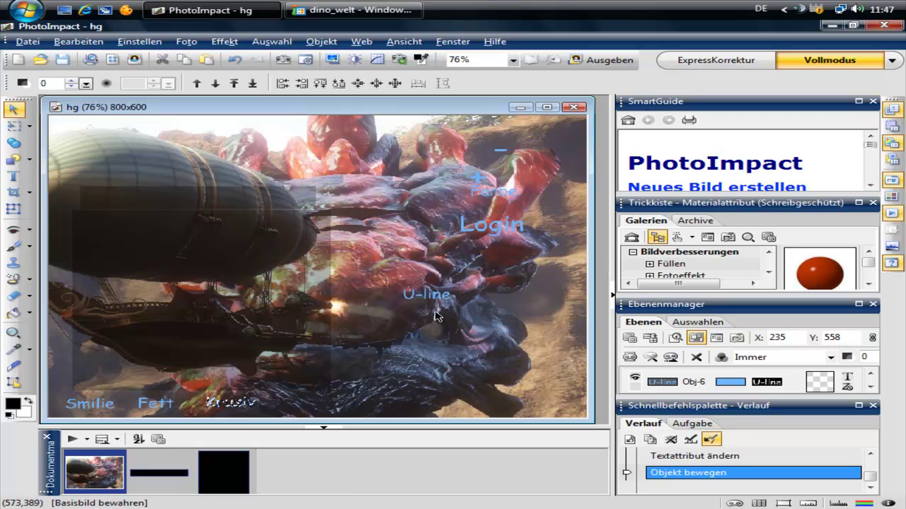
{"action": "left_click_drag", "start_coordinate": [430, 293], "coordinate": [300, 404]}
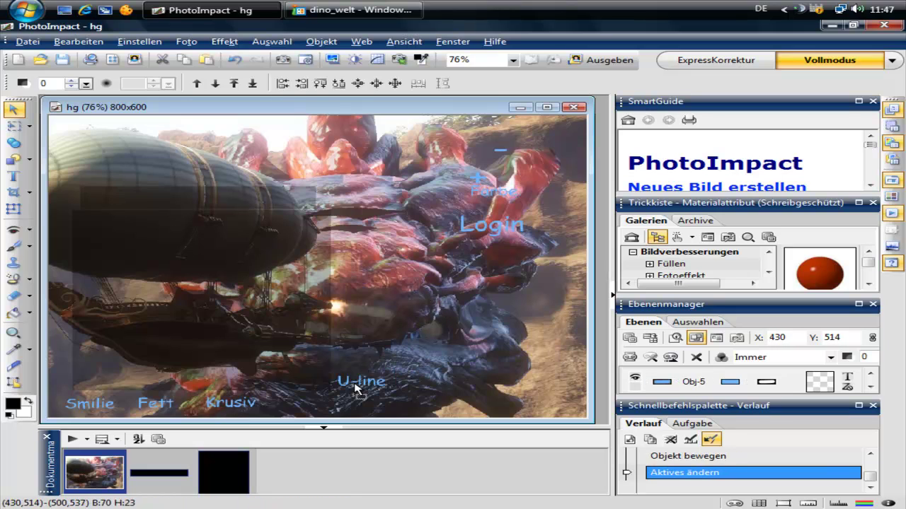
{"action": "left_click", "coordinate": [488, 223]}
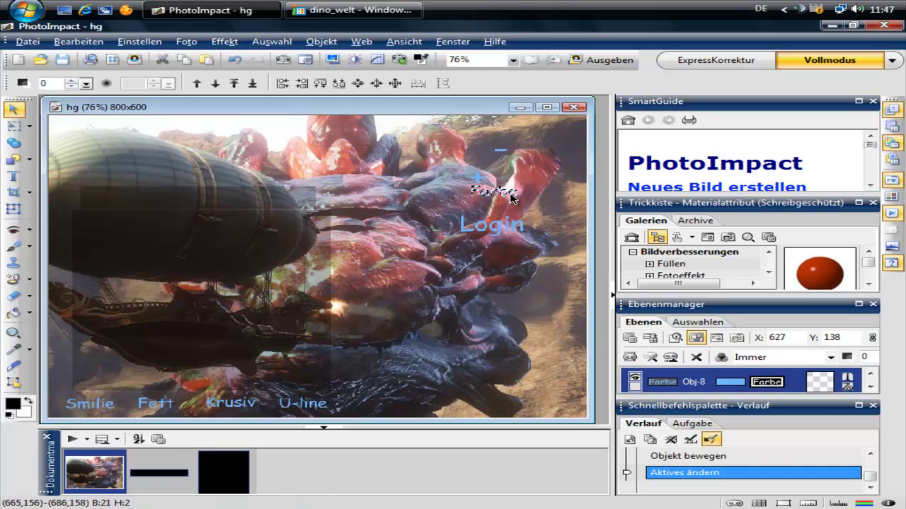
Put Farbe at the end of the bottom row, move −, + and Login up-right, and shift the dark panel right.
{"action": "left_click_drag", "start_coordinate": [512, 198], "coordinate": [382, 410]}
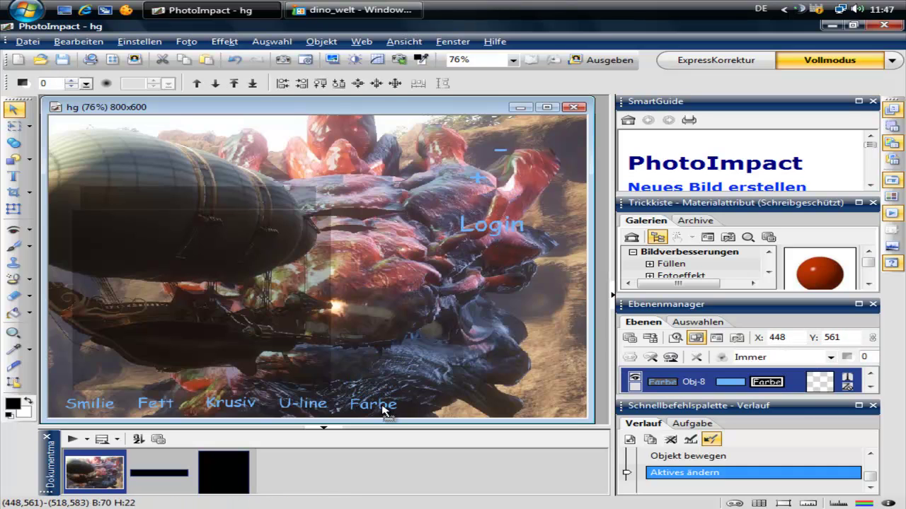
{"action": "left_click", "coordinate": [498, 152]}
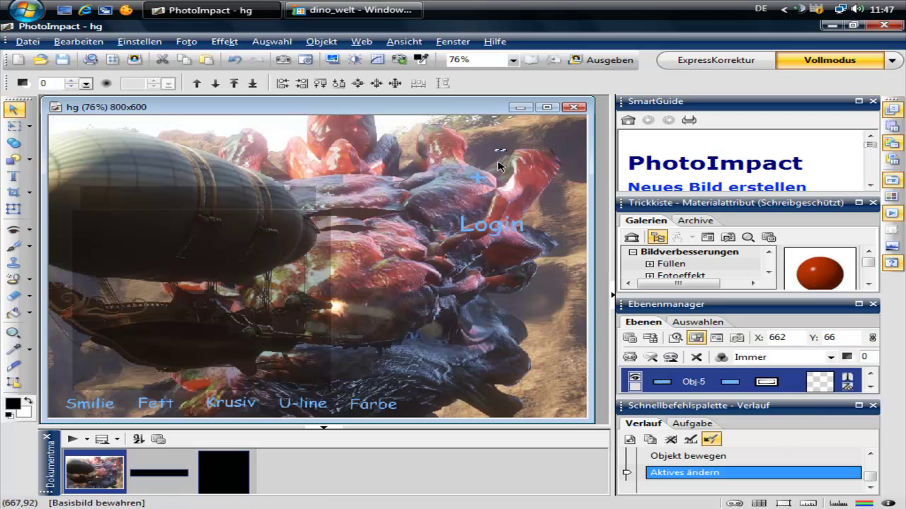
{"action": "left_click_drag", "start_coordinate": [500, 155], "coordinate": [501, 149]}
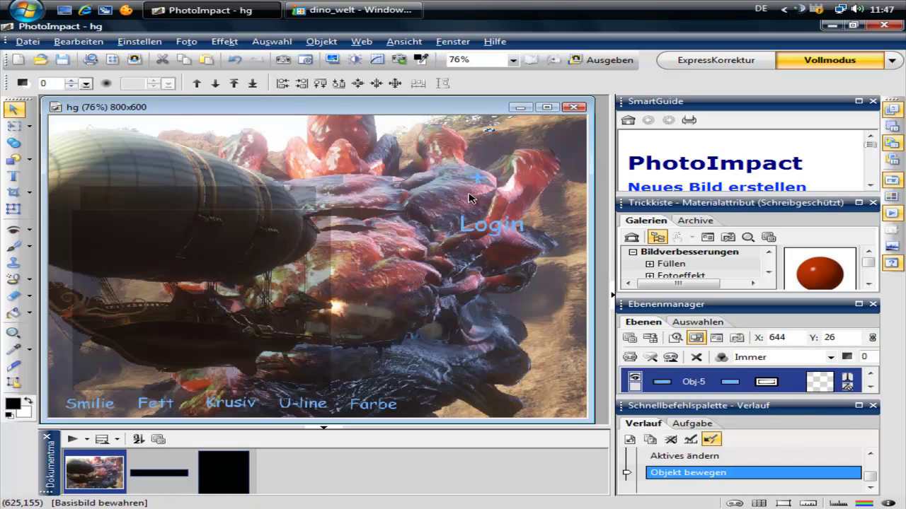
{"action": "left_click_drag", "start_coordinate": [475, 177], "coordinate": [554, 135]}
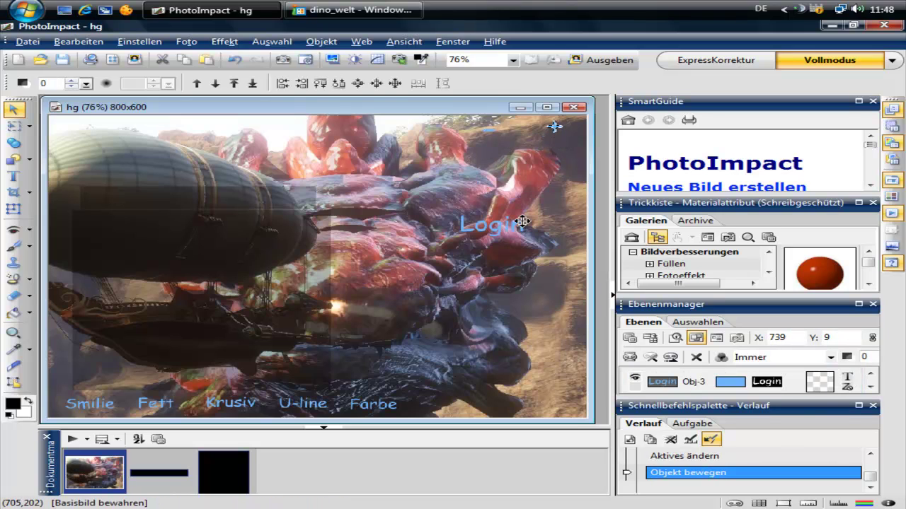
{"action": "left_click", "coordinate": [487, 227]}
{"action": "left_click_drag", "start_coordinate": [488, 225], "coordinate": [520, 183]}
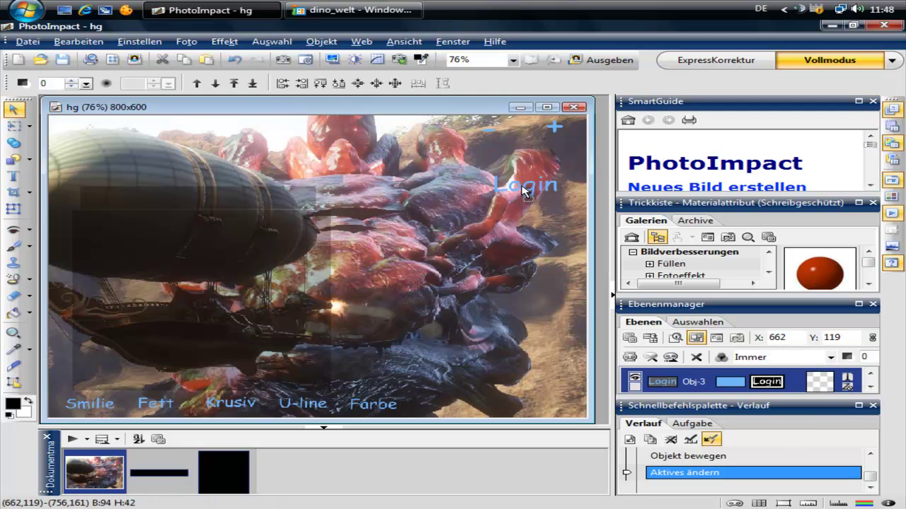
{"action": "left_click", "coordinate": [259, 244]}
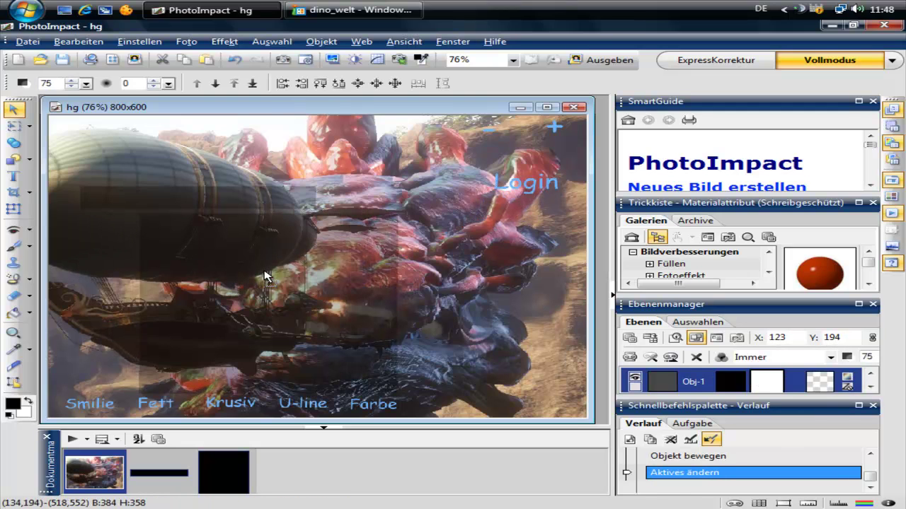
{"action": "left_click_drag", "start_coordinate": [194, 265], "coordinate": [266, 269]}
Create a new black image 150 pixels wide and 250 pixels high.
{"action": "left_click_drag", "start_coordinate": [165, 196], "coordinate": [232, 203]}
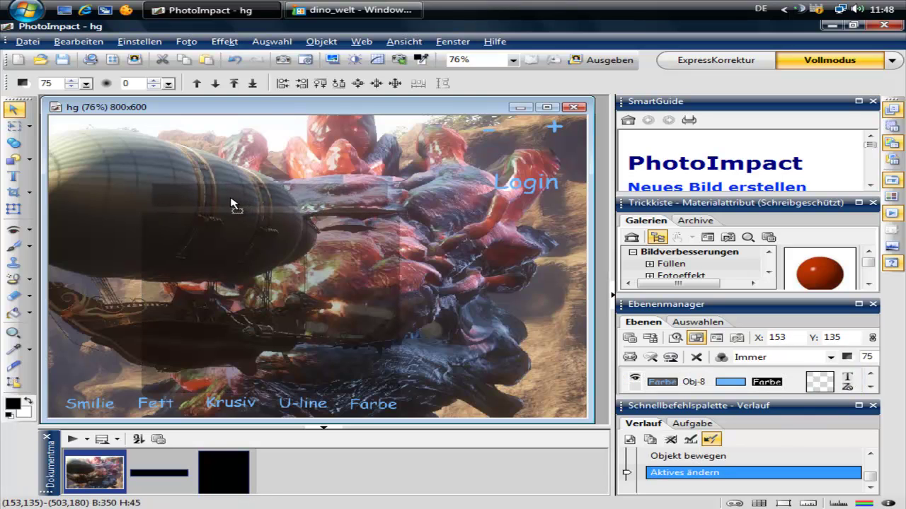
{"action": "left_click", "coordinate": [25, 42]}
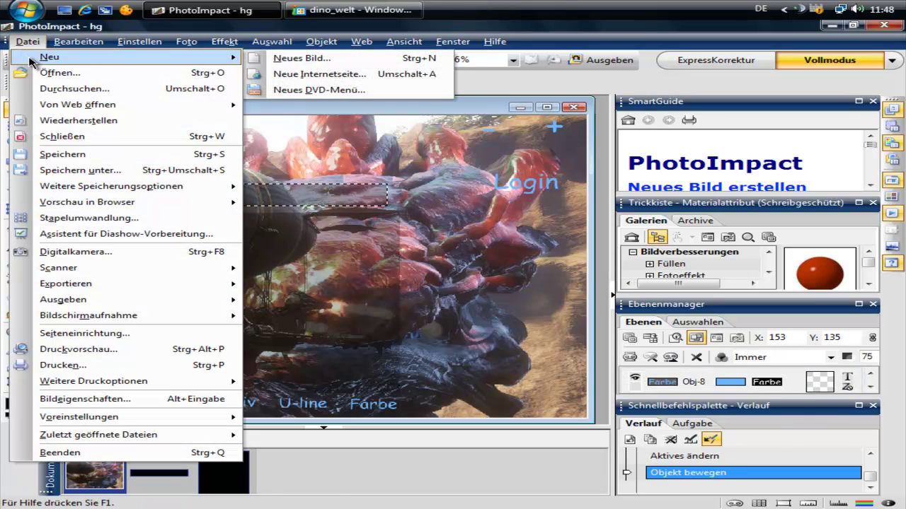
{"action": "left_click", "coordinate": [283, 58]}
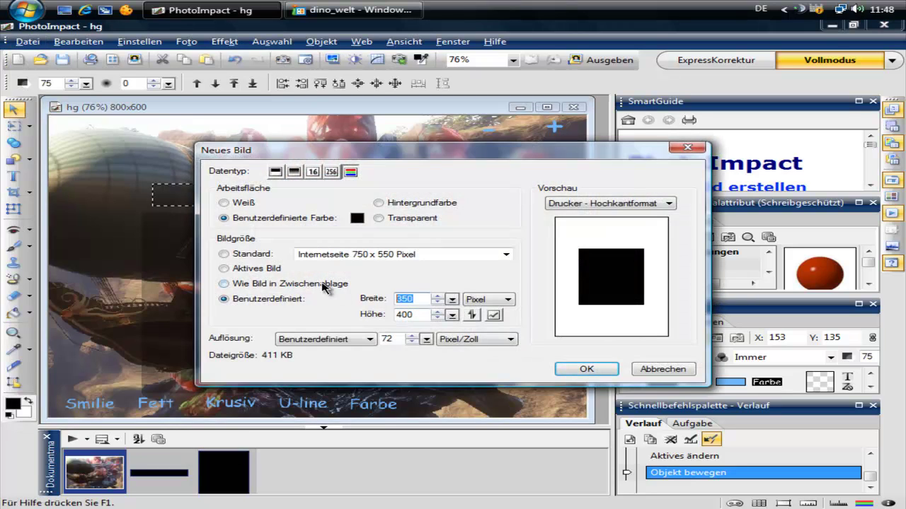
{"action": "type", "text": "150"}
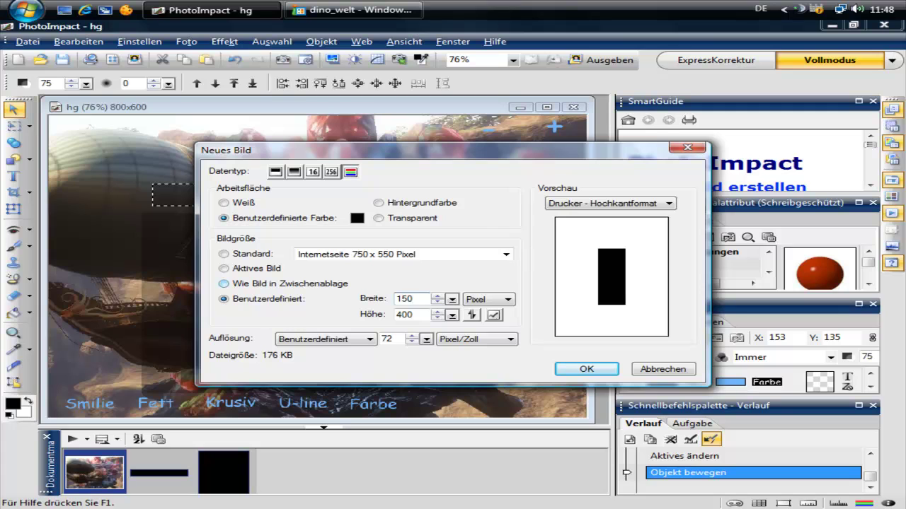
{"action": "key", "text": "Tab"}
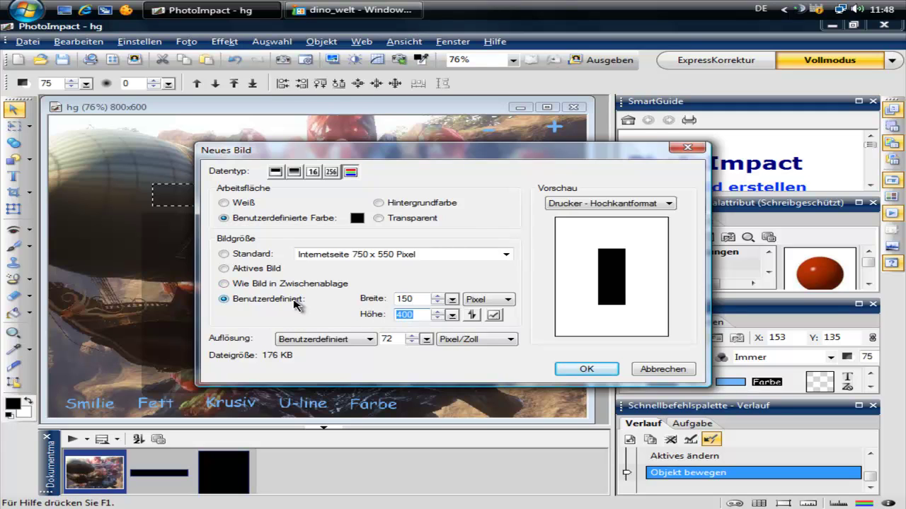
{"action": "type", "text": "250"}
{"action": "key", "text": "Return"}
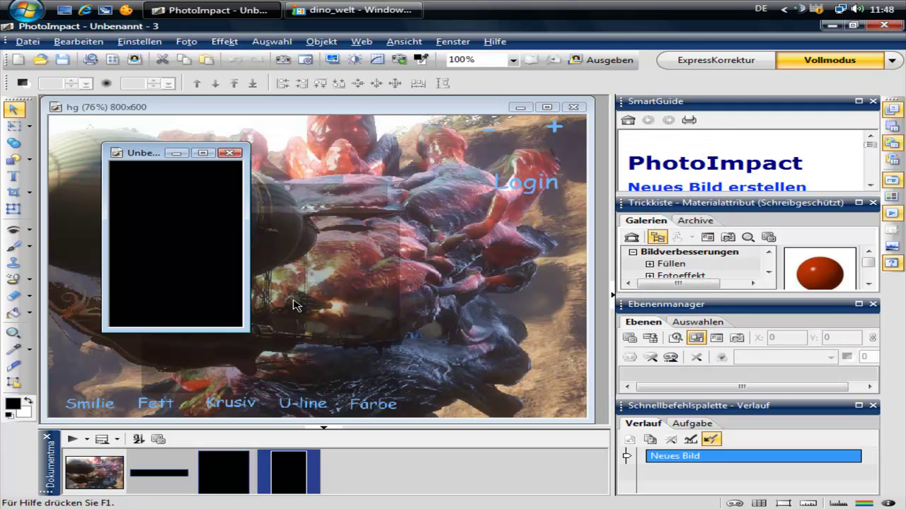
Select the whole 150×250 black image and paste it into the hg background.
{"action": "key", "text": "ctrl+a"}
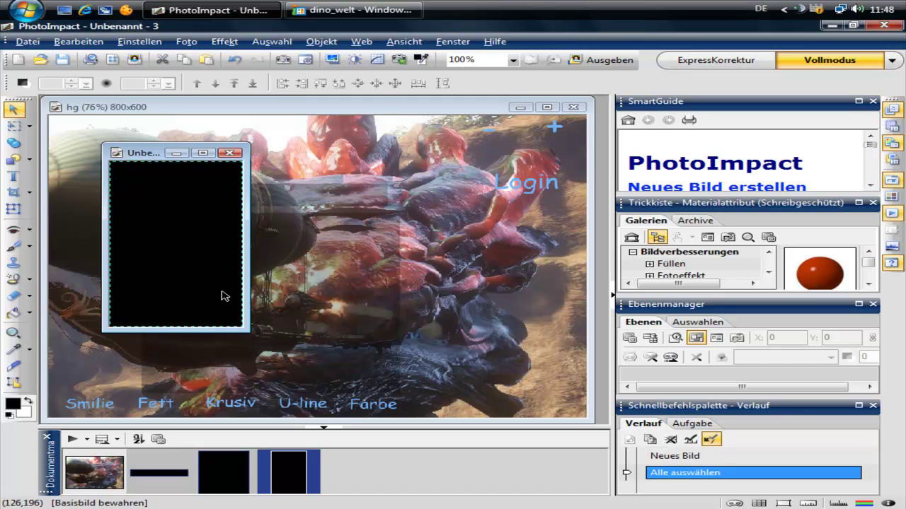
{"action": "left_click", "coordinate": [177, 153]}
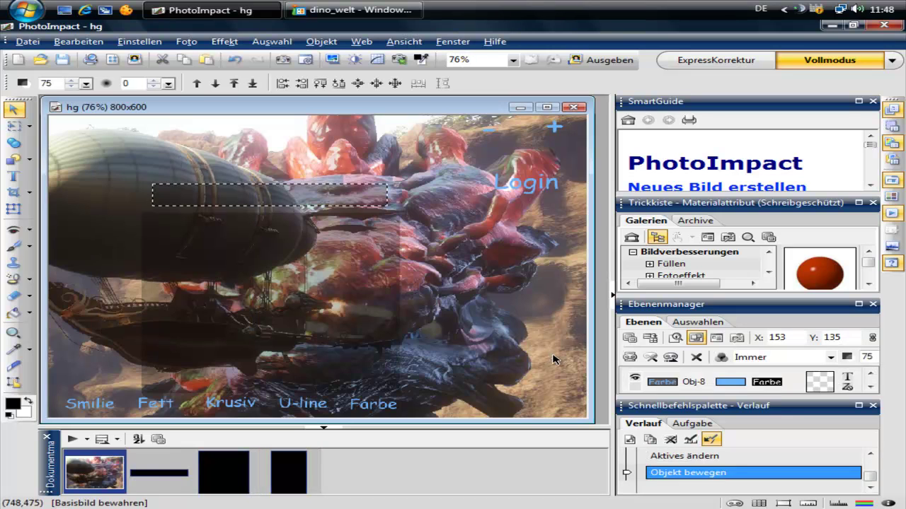
{"action": "key", "text": "ctrl+v"}
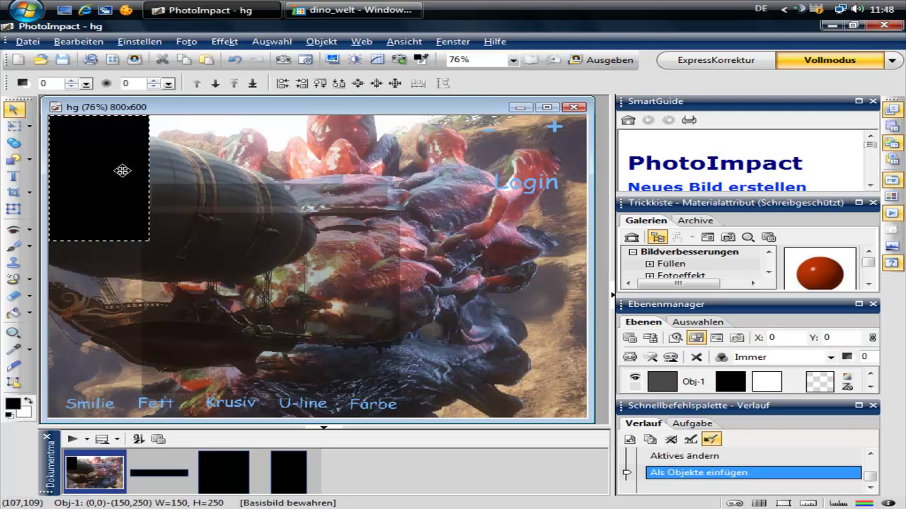
Move the 150×250 black panel to the right side and give it 75% transparency.
{"action": "left_click_drag", "start_coordinate": [124, 177], "coordinate": [523, 298]}
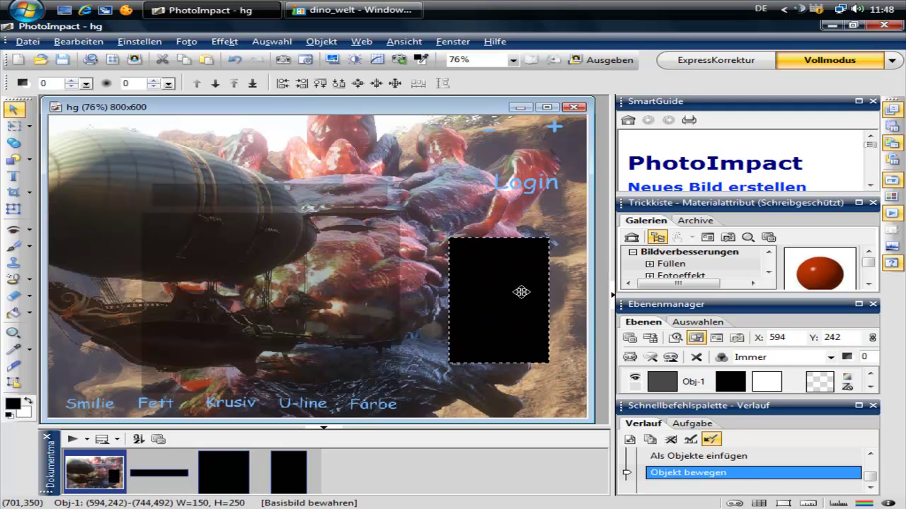
{"action": "right_click", "coordinate": [498, 289]}
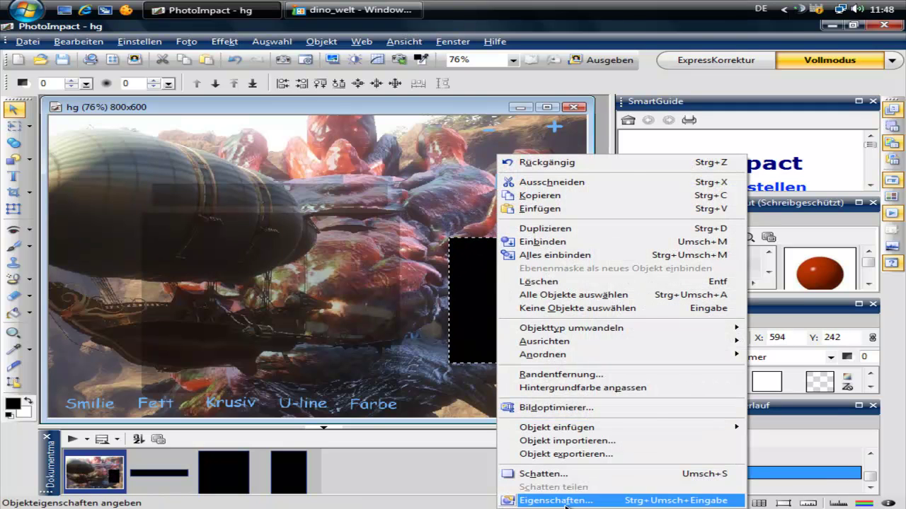
{"action": "left_click", "coordinate": [579, 501]}
{"action": "type", "text": "75"}
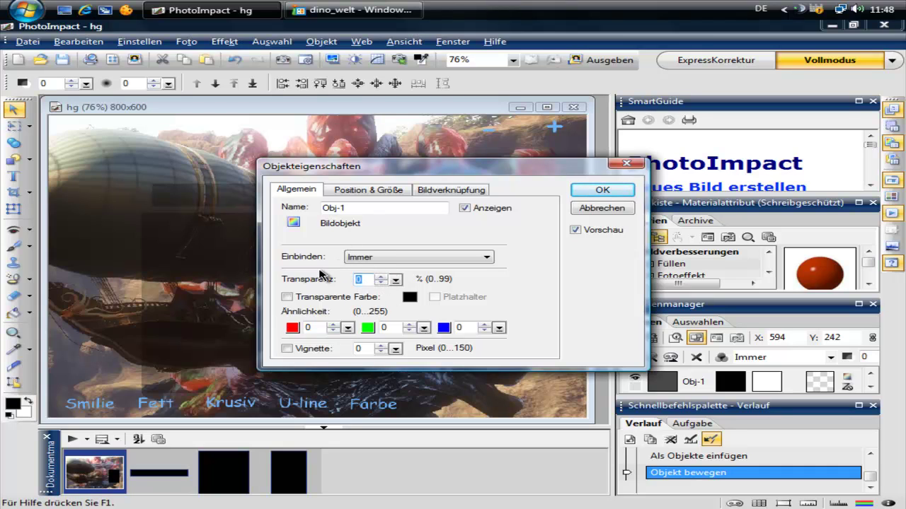
{"action": "left_click", "coordinate": [613, 188]}
{"action": "left_click_drag", "start_coordinate": [504, 292], "coordinate": [520, 259]}
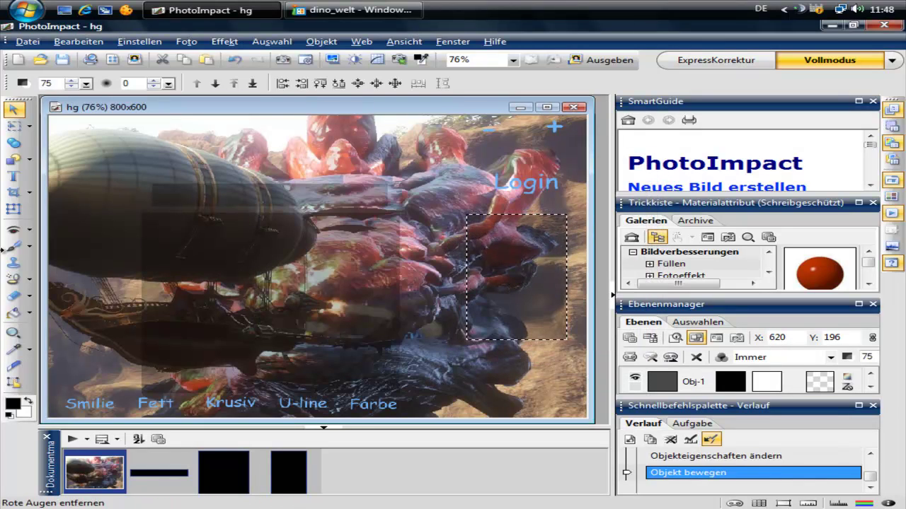
Stretch the translucent panel taller downward and move Login down onto its top.
{"action": "left_click", "coordinate": [12, 208]}
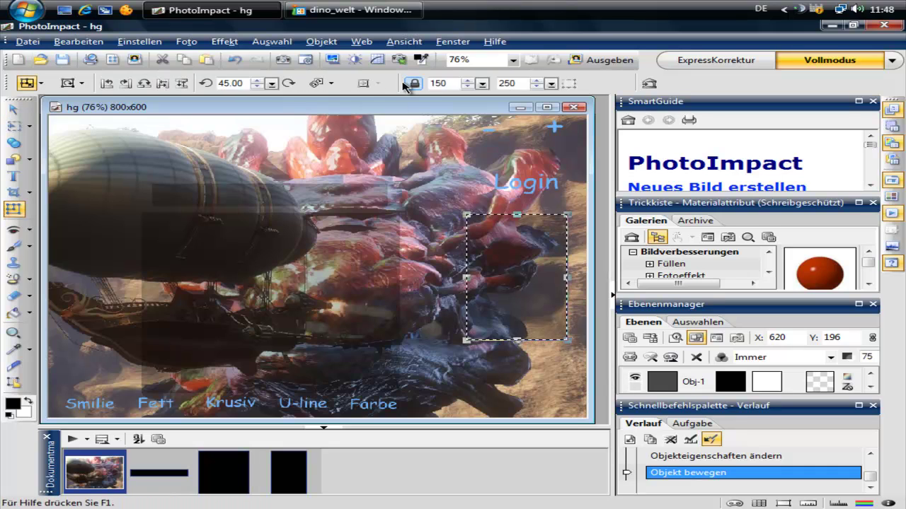
{"action": "left_click_drag", "start_coordinate": [514, 341], "coordinate": [502, 380]}
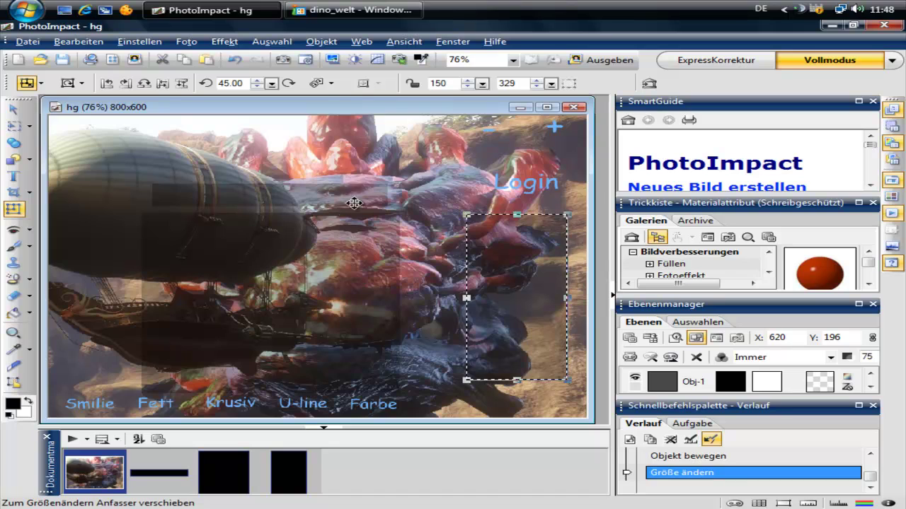
{"action": "left_click_drag", "start_coordinate": [537, 187], "coordinate": [522, 213]}
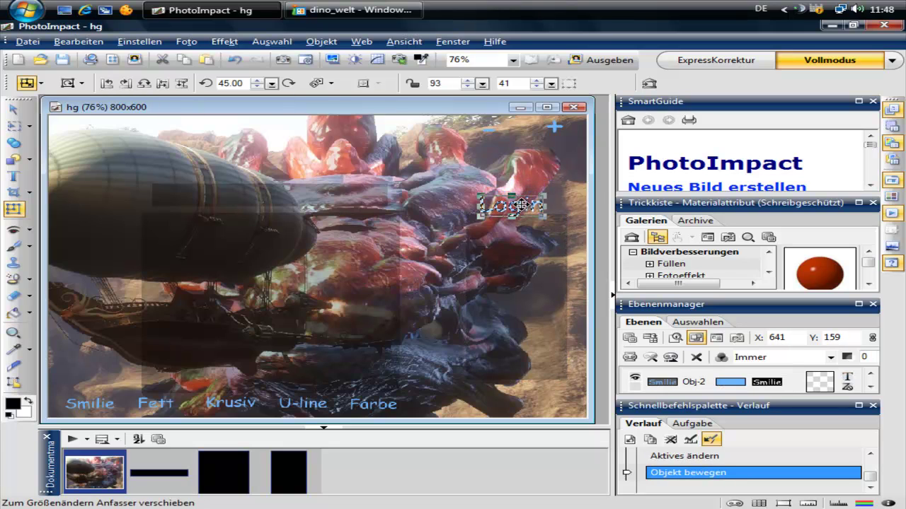
Drag the 'Live on Air' label down fully onto the canvas near the top-left.
{"action": "left_click", "coordinate": [13, 177]}
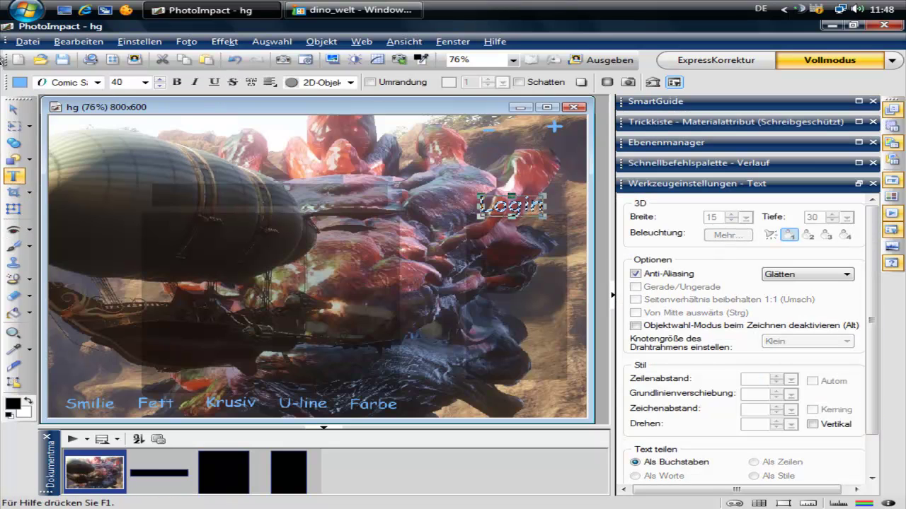
{"action": "left_click", "coordinate": [99, 125]}
{"action": "type", "text": "Live on Air"}
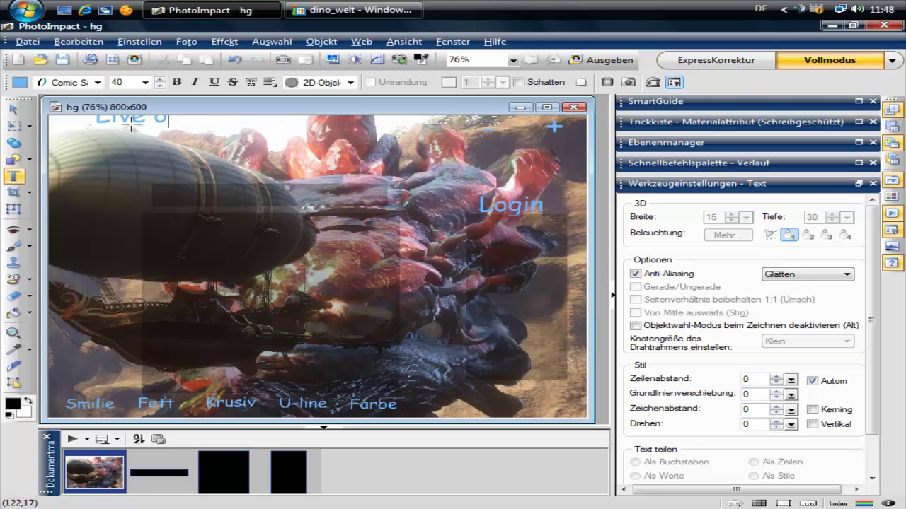
{"action": "left_click", "coordinate": [13, 108]}
{"action": "mouse_move", "coordinate": [164, 131]}
{"action": "left_mouse_down"}
{"action": "mouse_move", "coordinate": [196, 162]}
{"action": "mouse_move", "coordinate": [153, 162]}
{"action": "left_mouse_up"}
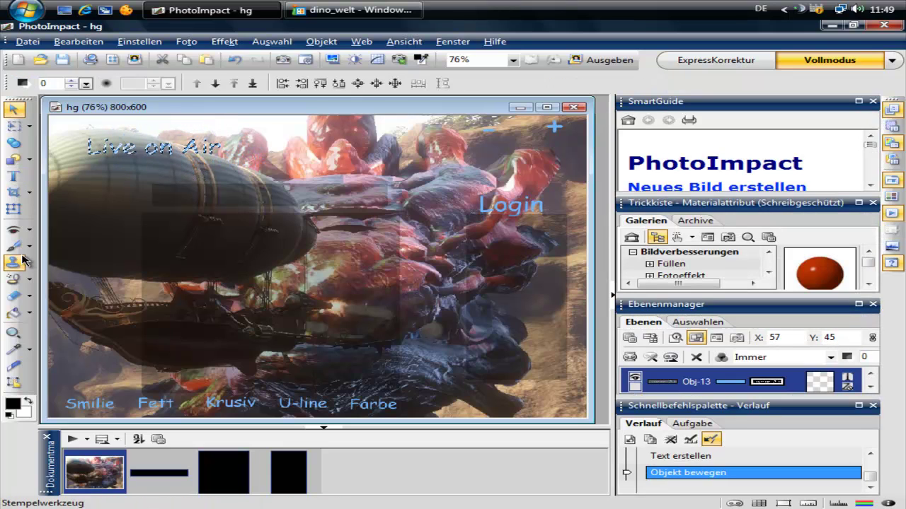
Add a light-blue 'Audo Dj' label beside it and nudge it into place.
{"action": "left_click", "coordinate": [13, 175]}
{"action": "type", "text": "Audo Dj"}
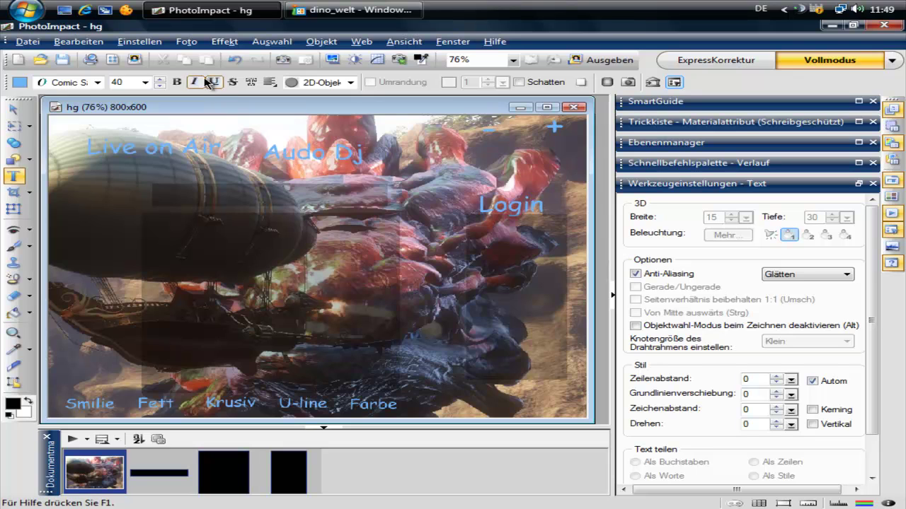
{"action": "left_click", "coordinate": [13, 108]}
{"action": "left_click", "coordinate": [343, 152]}
{"action": "left_click_drag", "start_coordinate": [295, 172], "coordinate": [285, 186]}
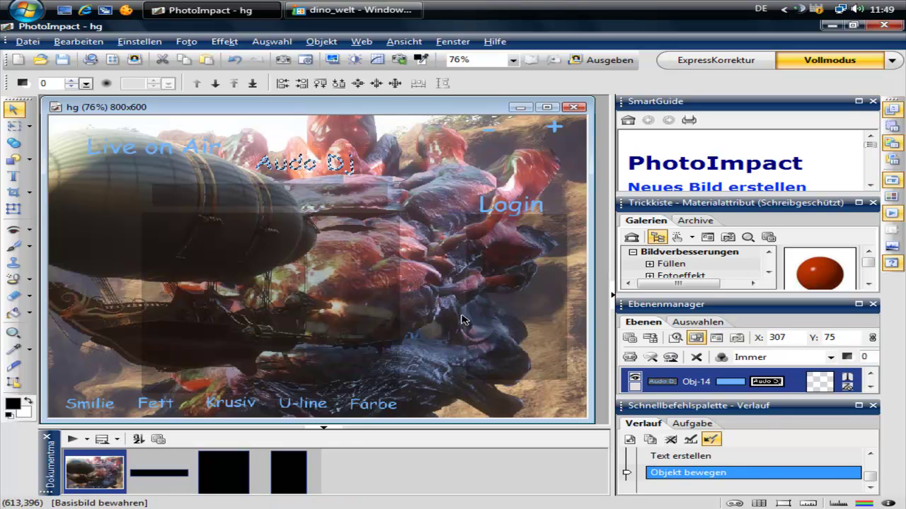
{"action": "left_click", "coordinate": [432, 312]}
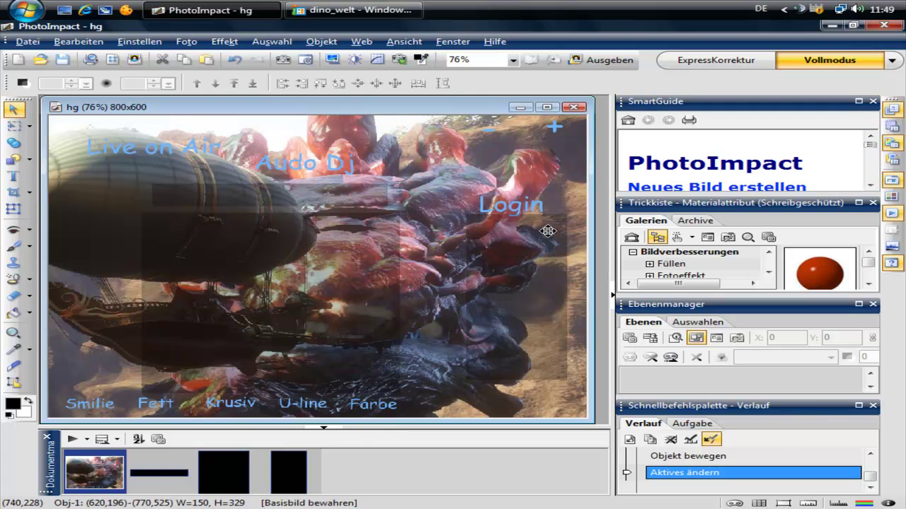
{"action": "left_click", "coordinate": [331, 9]}
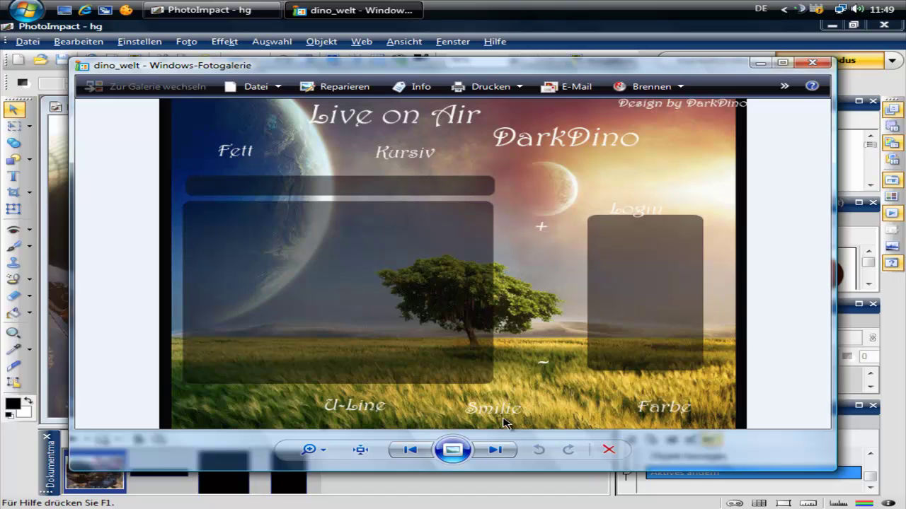
{"action": "left_click", "coordinate": [762, 63]}
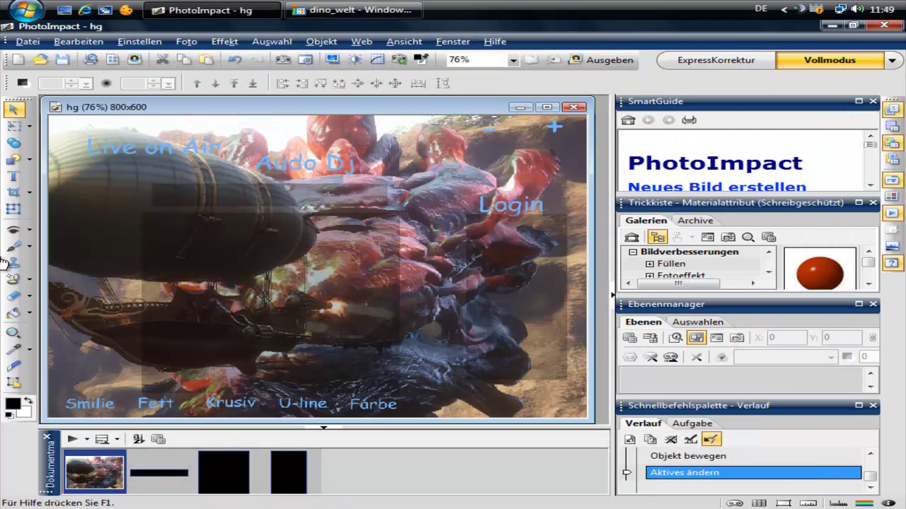
Add the 'Design by DarkDino' credit text at font size 18.
{"action": "left_click", "coordinate": [13, 176]}
{"action": "type", "text": "Design by"}
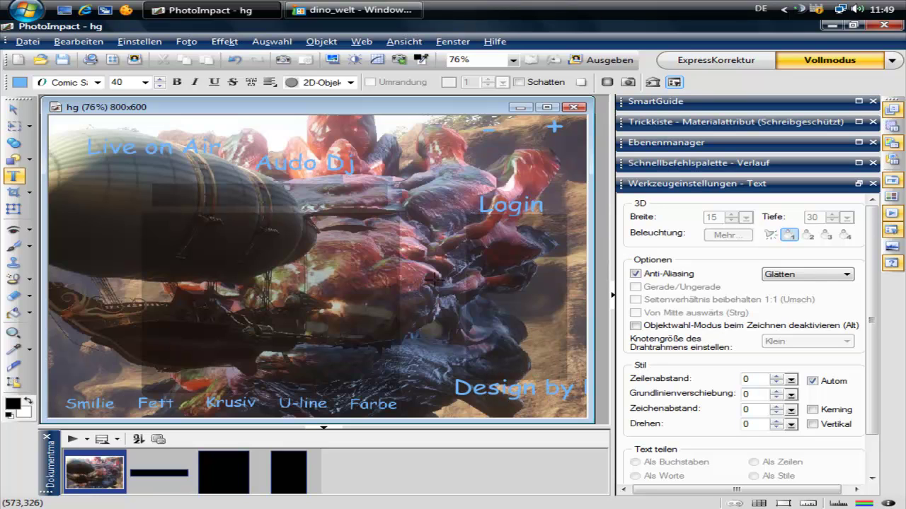
{"action": "double_click", "coordinate": [116, 82]}
{"action": "type", "text": "26"}
{"action": "key", "text": "Return"}
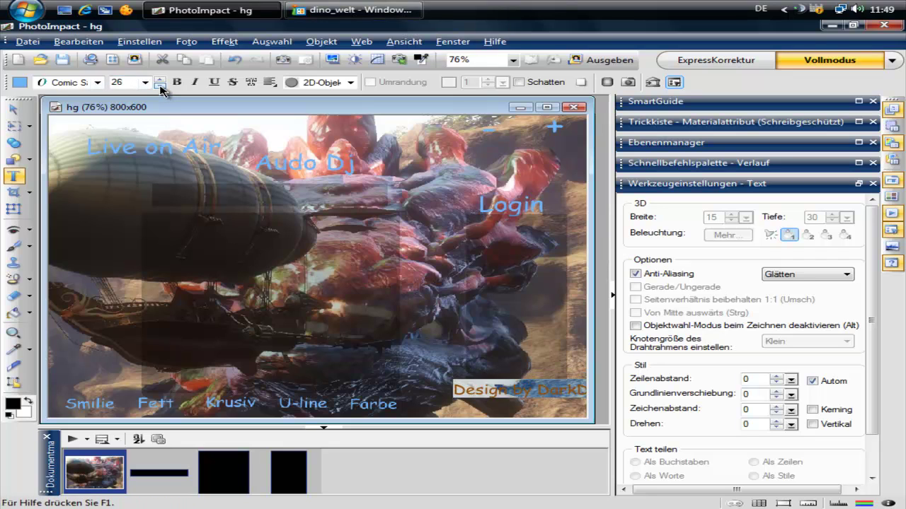
{"action": "left_click", "coordinate": [160, 86]}
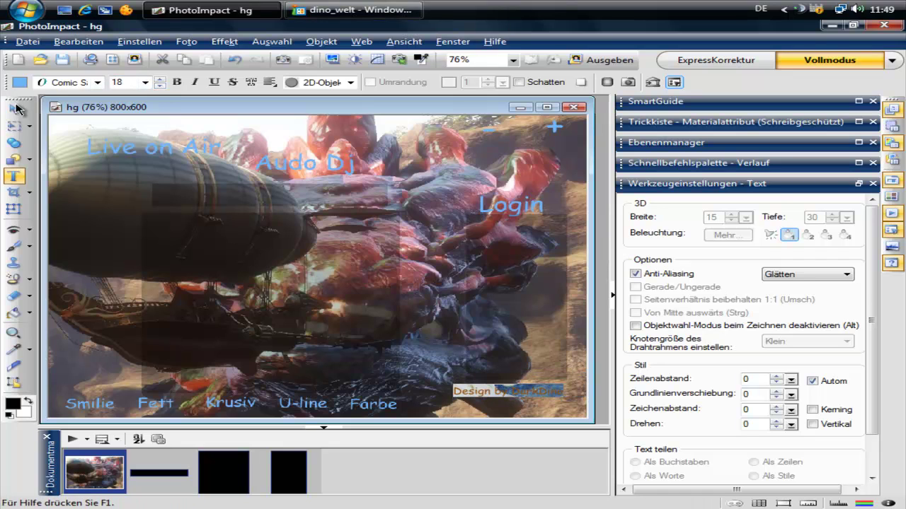
Move the 'Design by DarkDino' credit to the top-left corner and deselect it.
{"action": "left_click", "coordinate": [14, 107]}
{"action": "mouse_move", "coordinate": [489, 403]}
{"action": "left_mouse_down"}
{"action": "mouse_move", "coordinate": [509, 422]}
{"action": "mouse_move", "coordinate": [172, 167]}
{"action": "mouse_move", "coordinate": [82, 126]}
{"action": "left_mouse_up"}
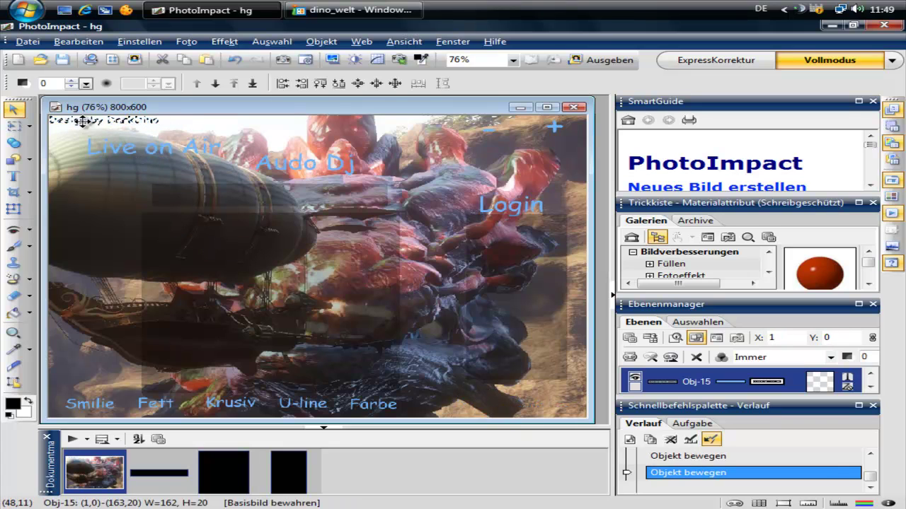
{"action": "left_click", "coordinate": [212, 195]}
{"action": "left_click", "coordinate": [113, 186]}
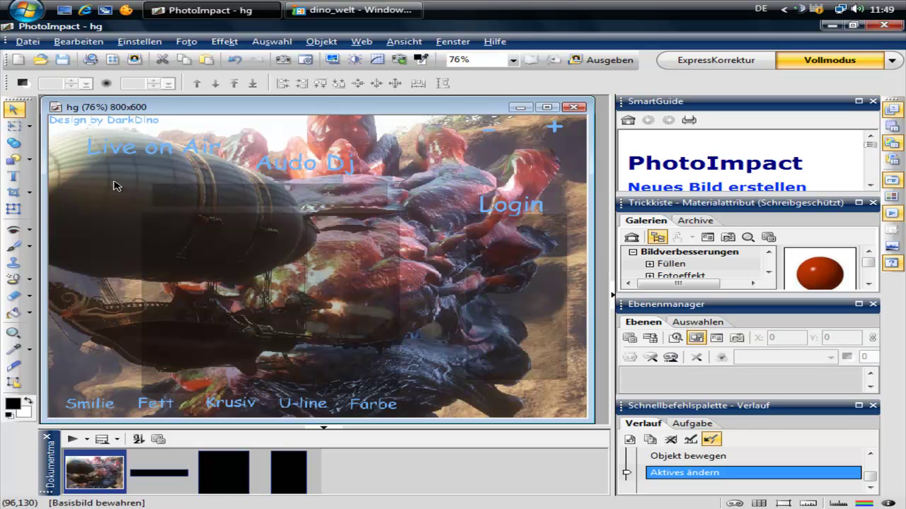
Reopen the 'Audo Dj' label's text for editing and finish the edit.
{"action": "left_click", "coordinate": [297, 164]}
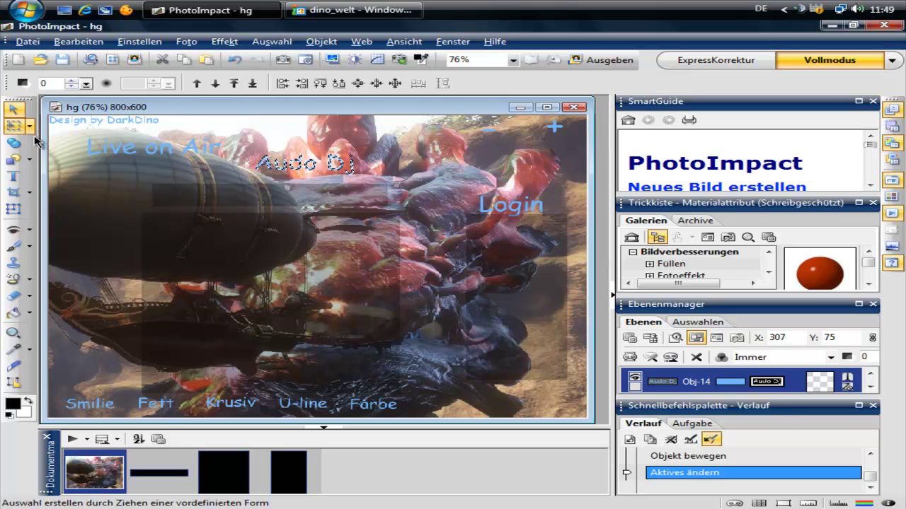
{"action": "left_click", "coordinate": [15, 180]}
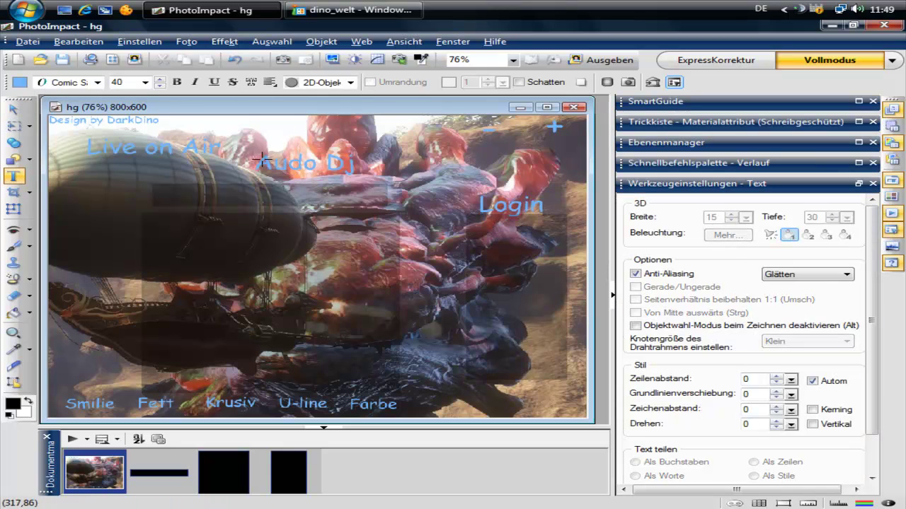
{"action": "left_click", "coordinate": [333, 174]}
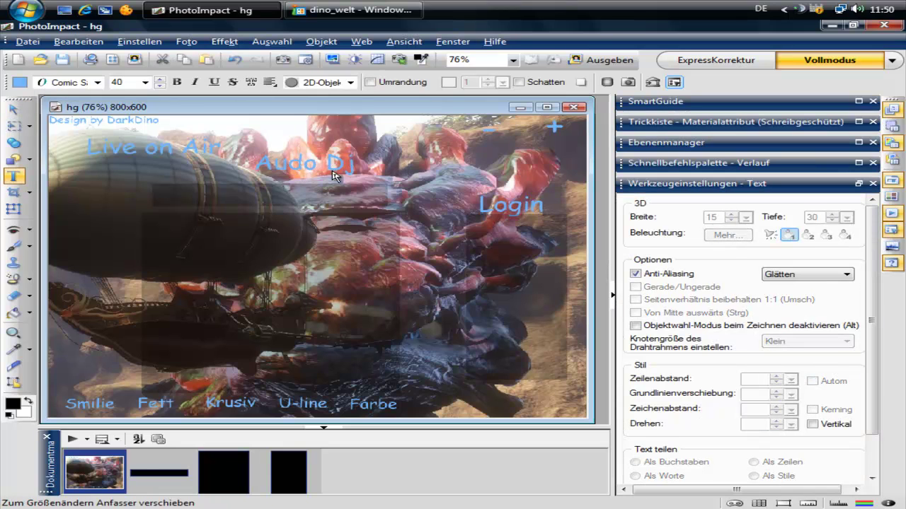
{"action": "left_click", "coordinate": [333, 174]}
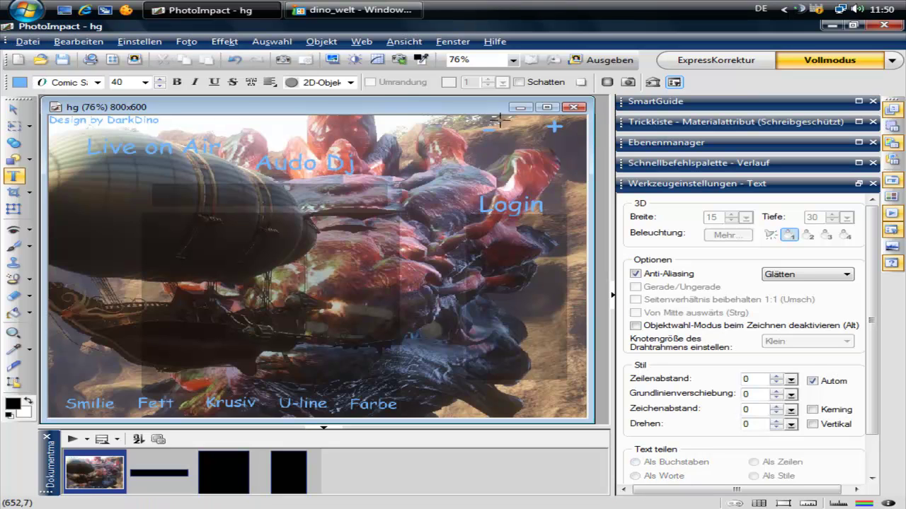
{"action": "left_click", "coordinate": [442, 119]}
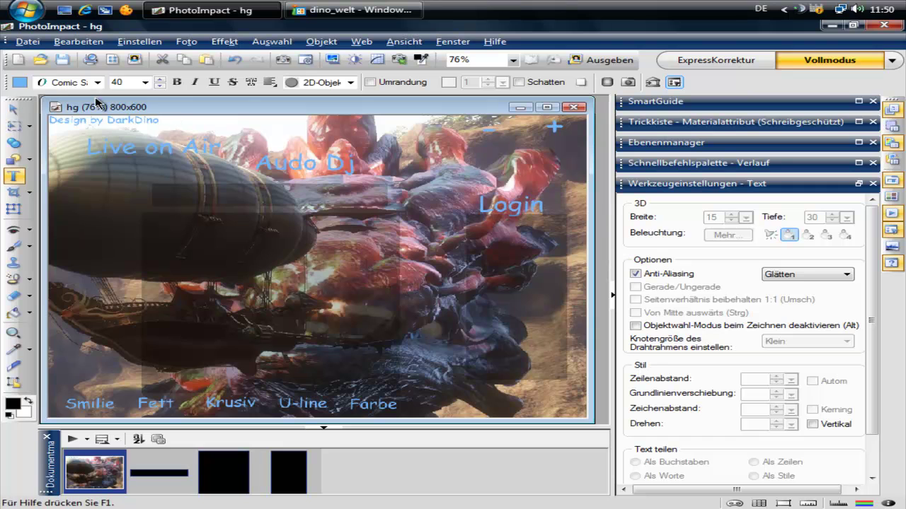
{"action": "left_click", "coordinate": [27, 41]}
Save the image to the Desktop as JPEG 'audo_Dj_hg', merging objects, then minimize PhotoImpact.
{"action": "left_click", "coordinate": [74, 175]}
{"action": "type", "text": "audo_Dj_hg"}
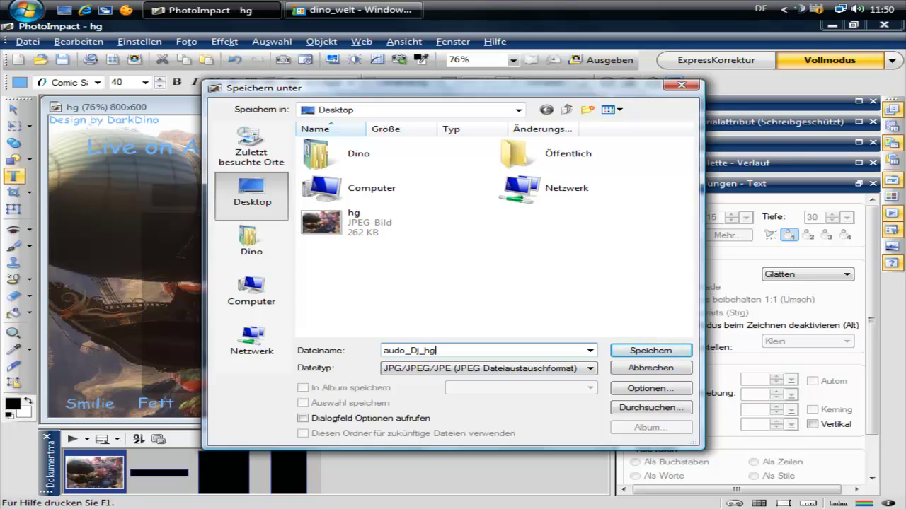
{"action": "key", "text": "Return"}
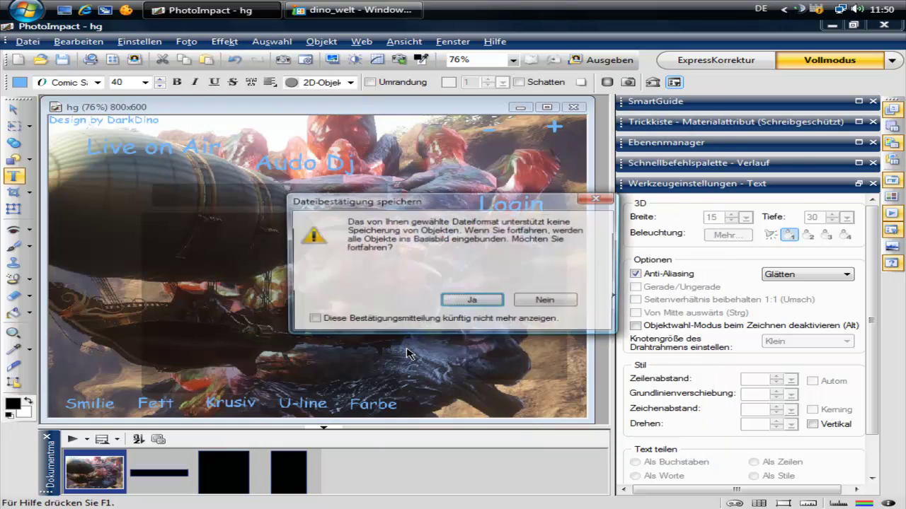
{"action": "left_click", "coordinate": [365, 318]}
{"action": "left_click", "coordinate": [472, 301]}
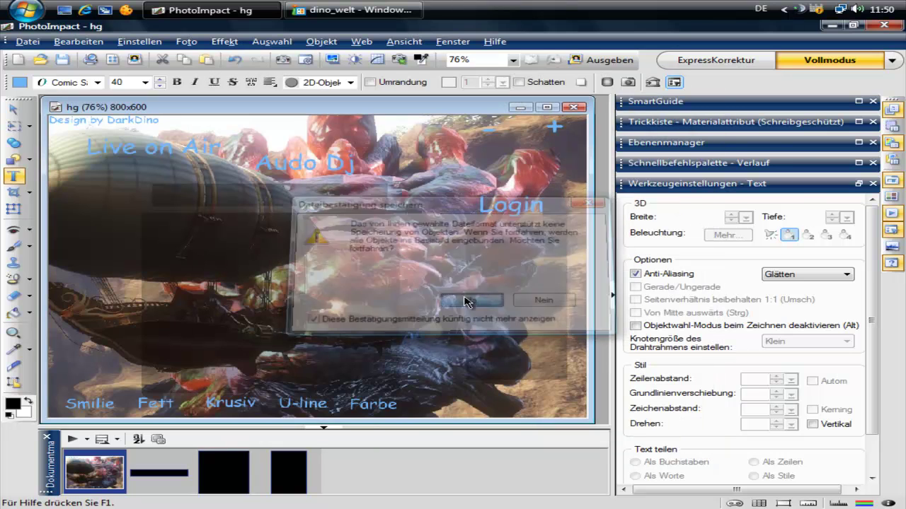
{"action": "left_click", "coordinate": [831, 27]}
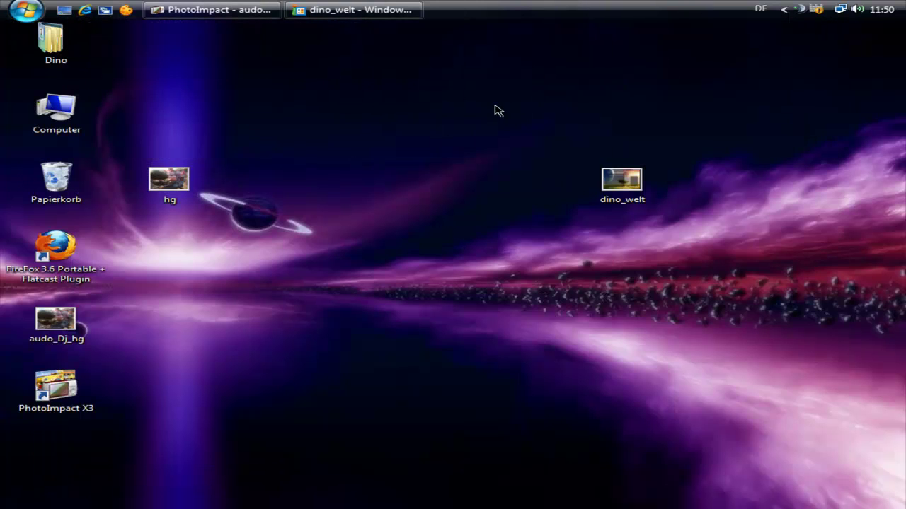
{"action": "right_click", "coordinate": [77, 326]}
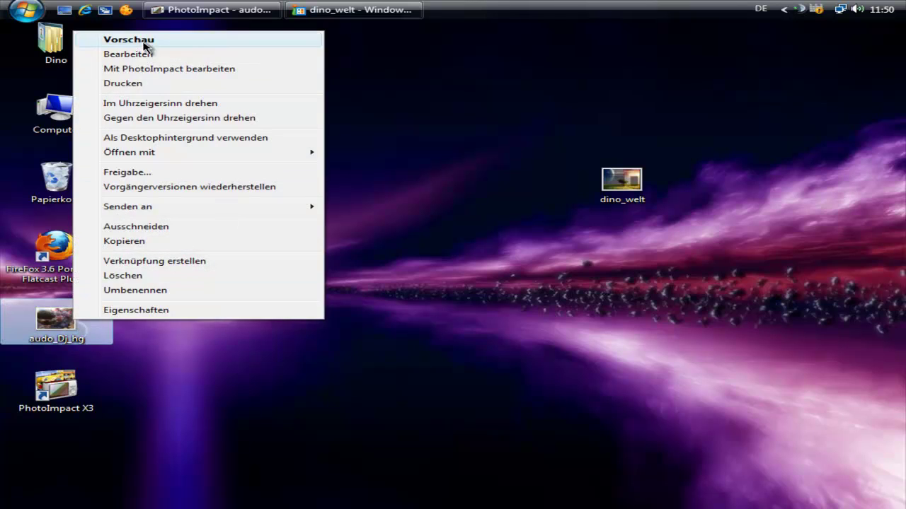
{"action": "left_click", "coordinate": [173, 41]}
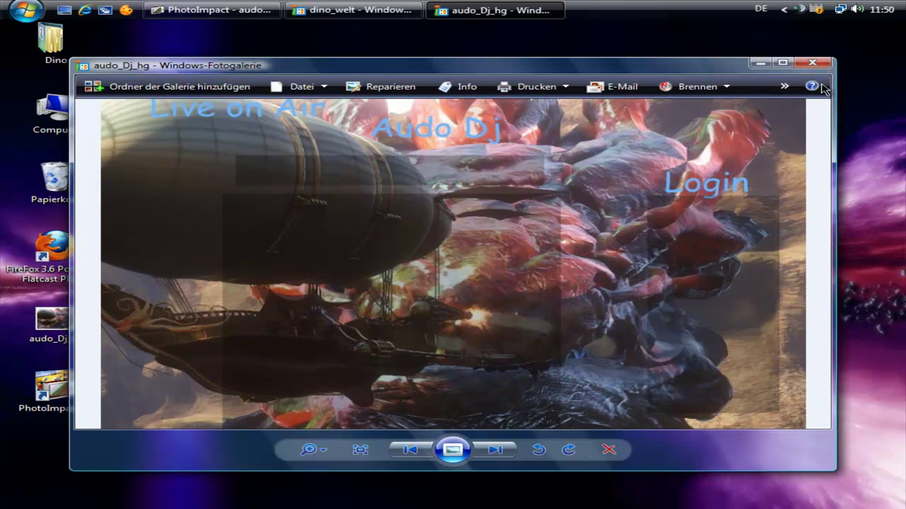
{"action": "left_click", "coordinate": [812, 63]}
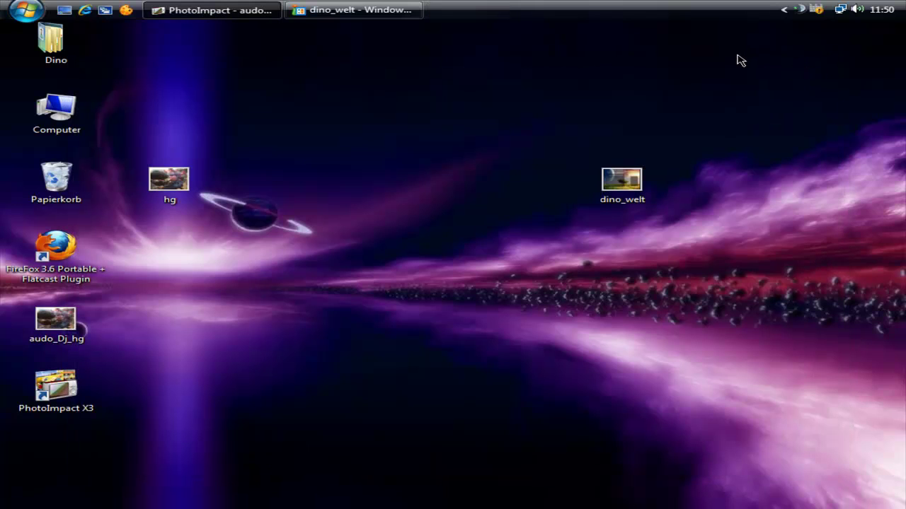